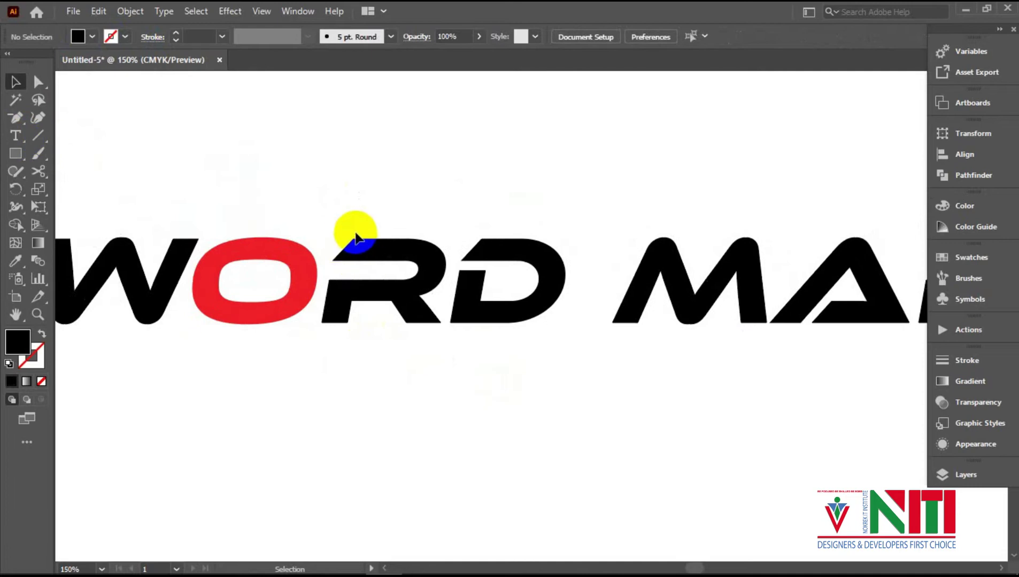
Move the upper-left corner anchor of the R in WORD leftward to remove its diagonal cut.
{"action": "left_click", "coordinate": [364, 247]}
{"action": "left_click", "coordinate": [38, 81]}
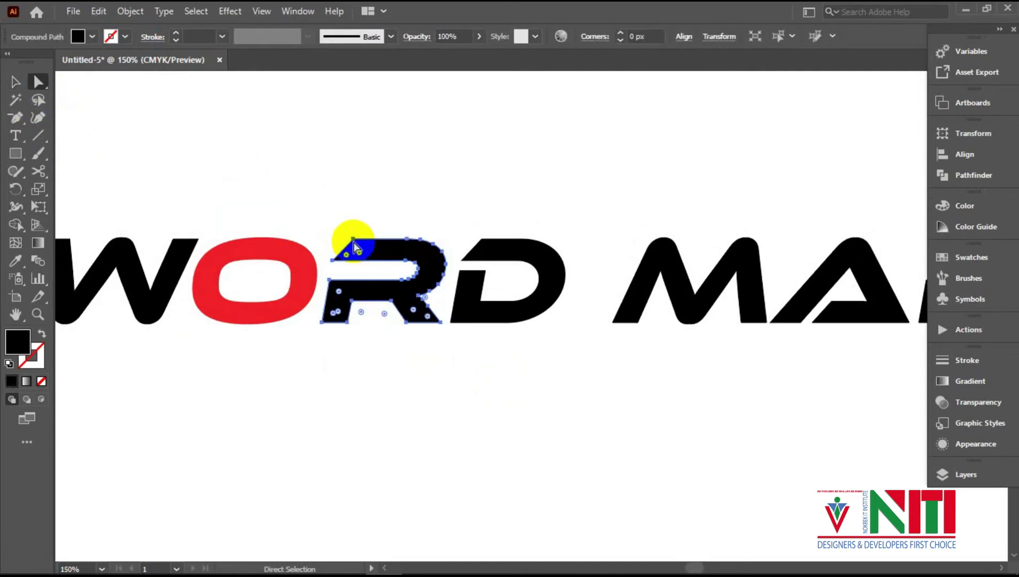
{"action": "left_click", "coordinate": [348, 242]}
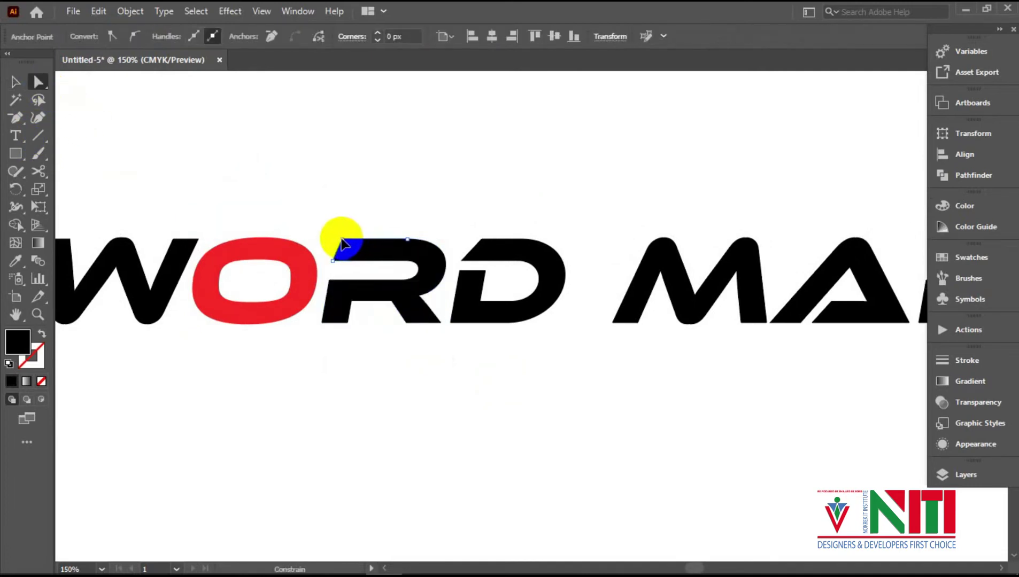
{"action": "left_click", "coordinate": [410, 376]}
Draw a slanted guide line from the R's bottom-left corner along its stem to above the letter.
{"action": "left_click", "coordinate": [37, 135]}
{"action": "scroll", "coordinate": [316, 331], "scroll_direction": "up", "scroll_amount": 2}
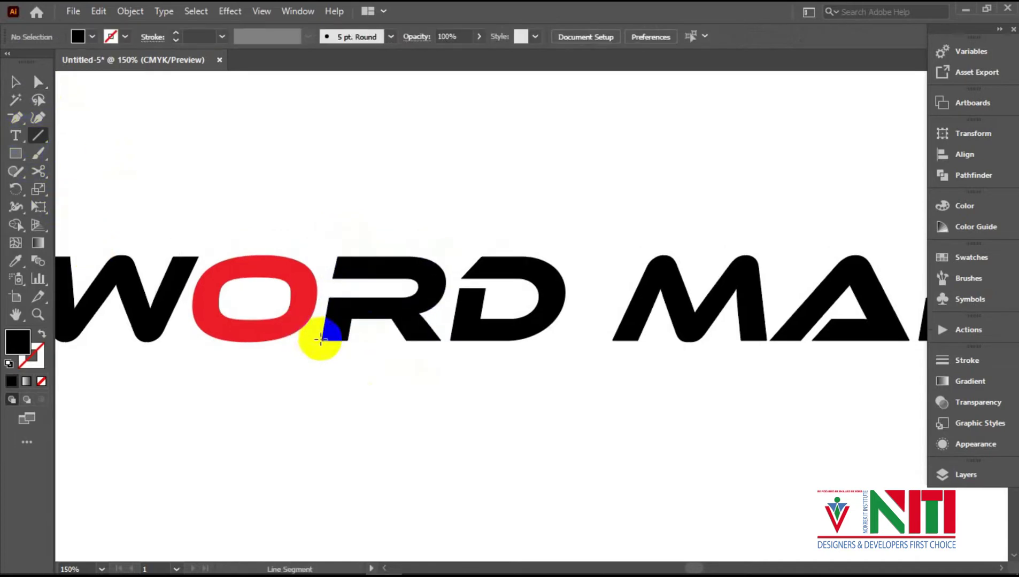
{"action": "left_click_drag", "start_coordinate": [294, 321], "coordinate": [326, 151]}
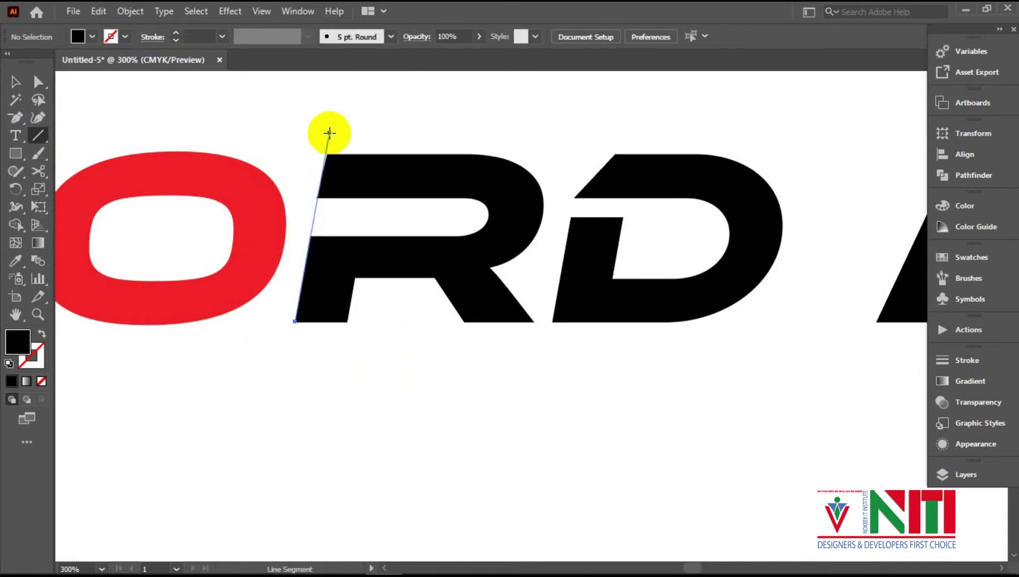
{"action": "left_click_drag", "start_coordinate": [329, 133], "coordinate": [331, 132]}
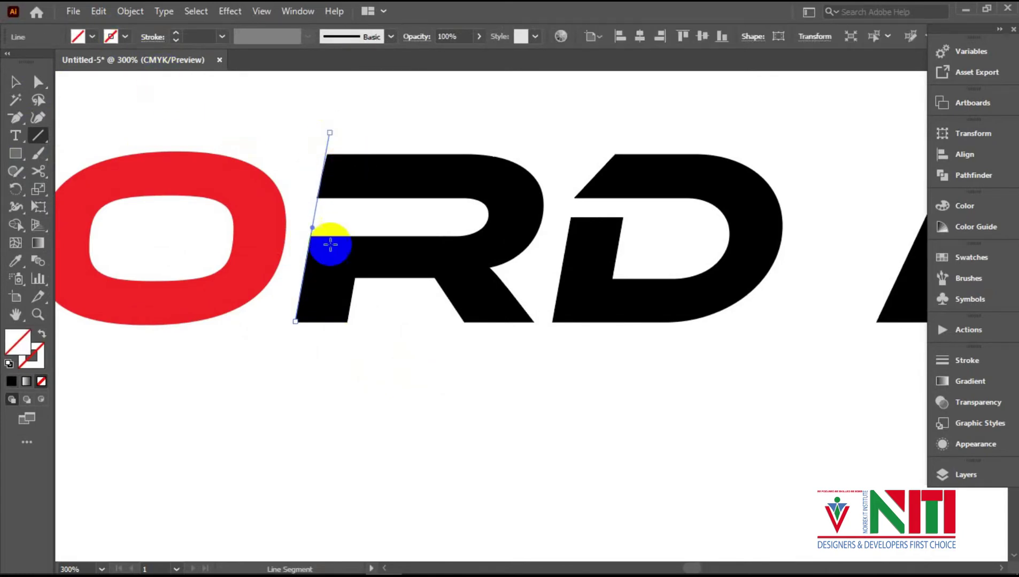
Move the R's upper-left corner anchor onto the slanted guide line so the arm follows the stem's slope.
{"action": "scroll", "coordinate": [330, 241], "scroll_direction": "up", "scroll_amount": 3}
{"action": "scroll", "coordinate": [338, 251], "scroll_direction": "up", "scroll_amount": 3}
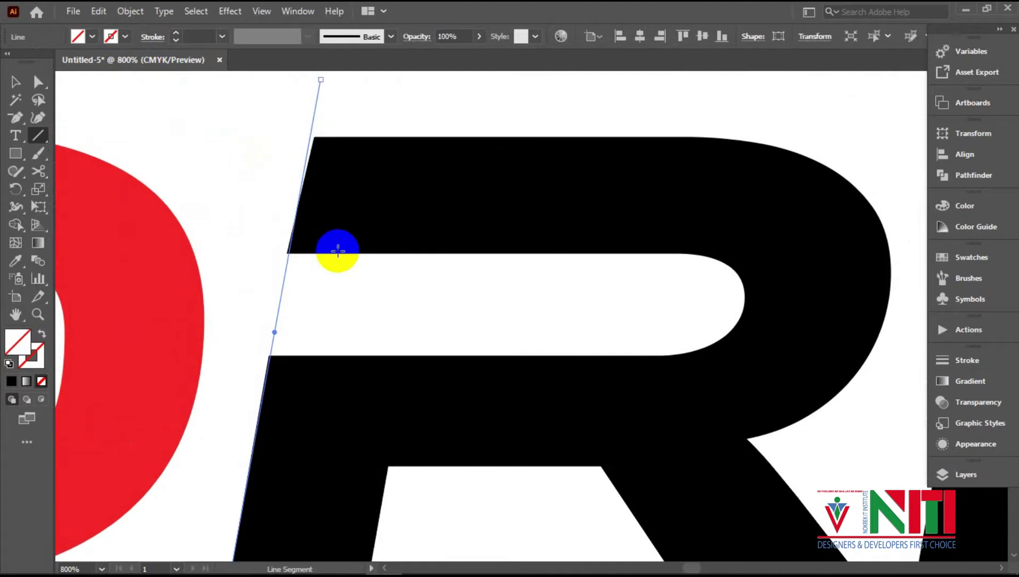
{"action": "left_click", "coordinate": [14, 83]}
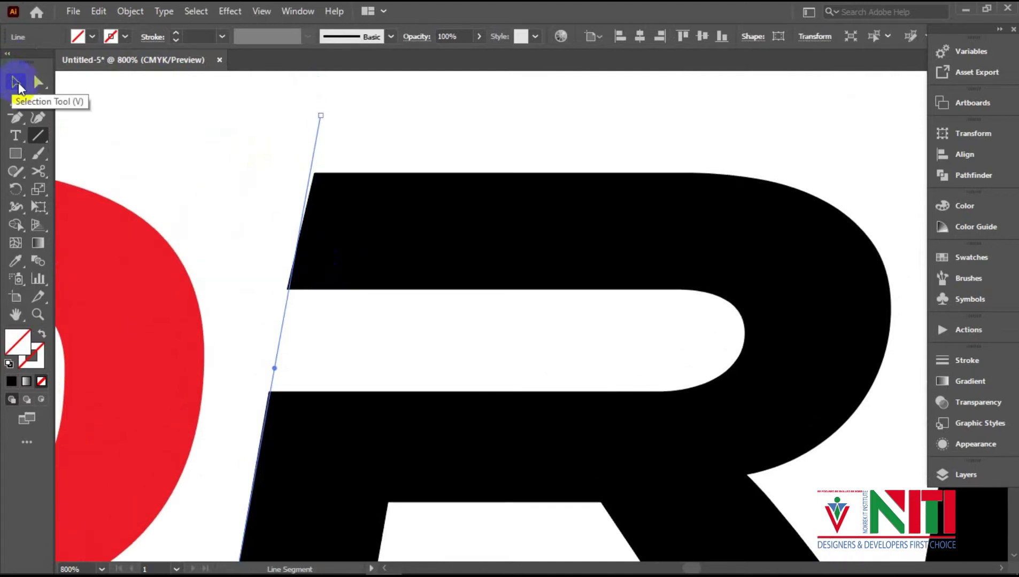
{"action": "left_click", "coordinate": [38, 81]}
{"action": "left_click", "coordinate": [314, 174]}
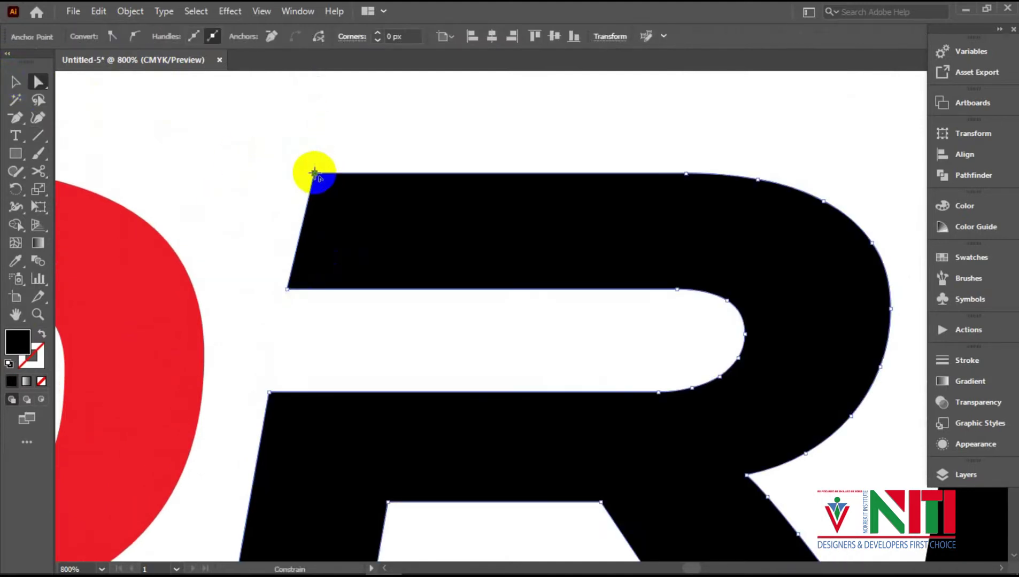
{"action": "left_click_drag", "start_coordinate": [315, 173], "coordinate": [310, 173]}
{"action": "left_click_drag", "start_coordinate": [265, 138], "coordinate": [342, 176]}
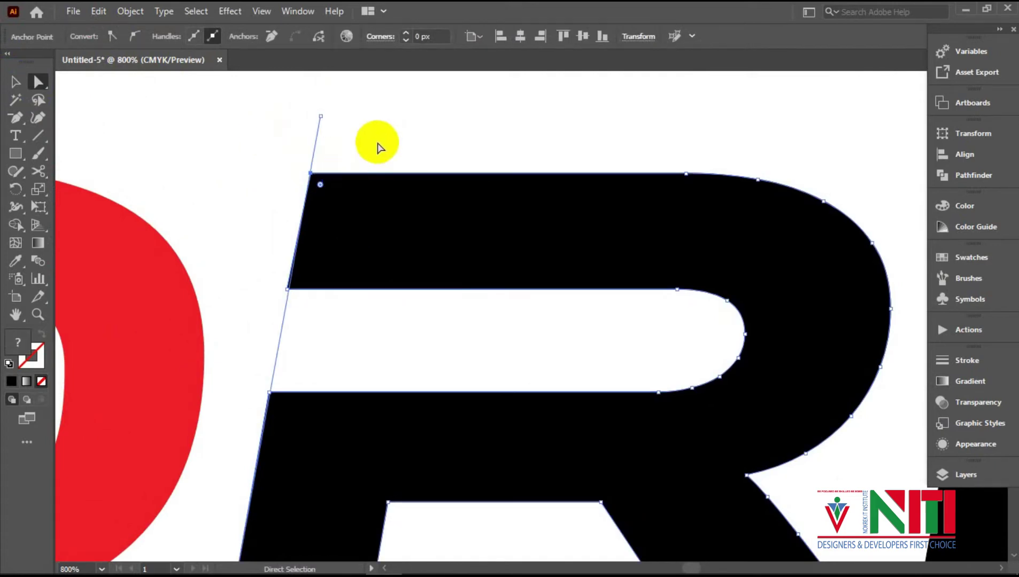
Delete the slanted guide line along the R in WORD.
{"action": "scroll", "coordinate": [377, 143], "scroll_direction": "down", "scroll_amount": 7}
{"action": "scroll", "coordinate": [377, 142], "scroll_direction": "down", "scroll_amount": 4}
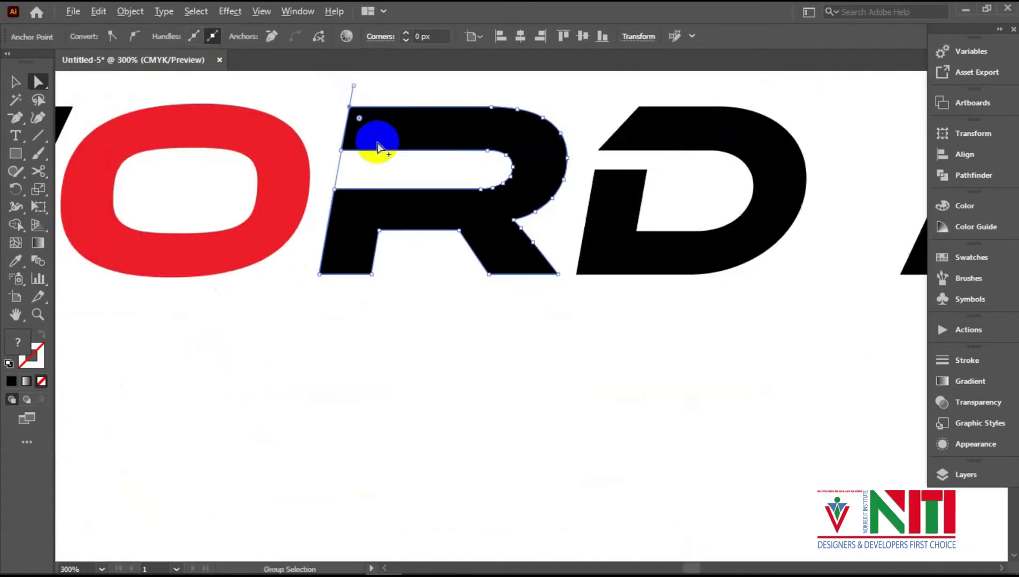
{"action": "left_click", "coordinate": [391, 304]}
{"action": "mouse_move", "coordinate": [369, 118]}
{"action": "left_mouse_down"}
{"action": "mouse_move", "coordinate": [375, 109]}
{"action": "mouse_move", "coordinate": [383, 119]}
{"action": "left_mouse_up"}
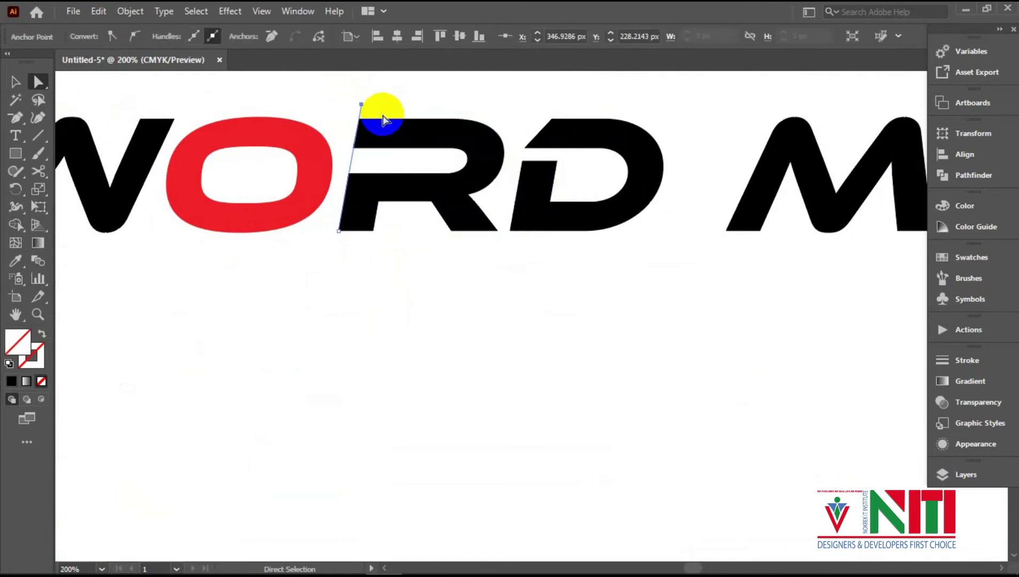
{"action": "key", "text": "Delete"}
{"action": "scroll", "coordinate": [380, 214], "scroll_direction": "up", "scroll_amount": 1}
{"action": "left_click", "coordinate": [414, 336]}
Move the D's upper-left corner anchor leftward until the upper arm's end is nearly vertical.
{"action": "left_click_drag", "start_coordinate": [700, 262], "coordinate": [581, 280]}
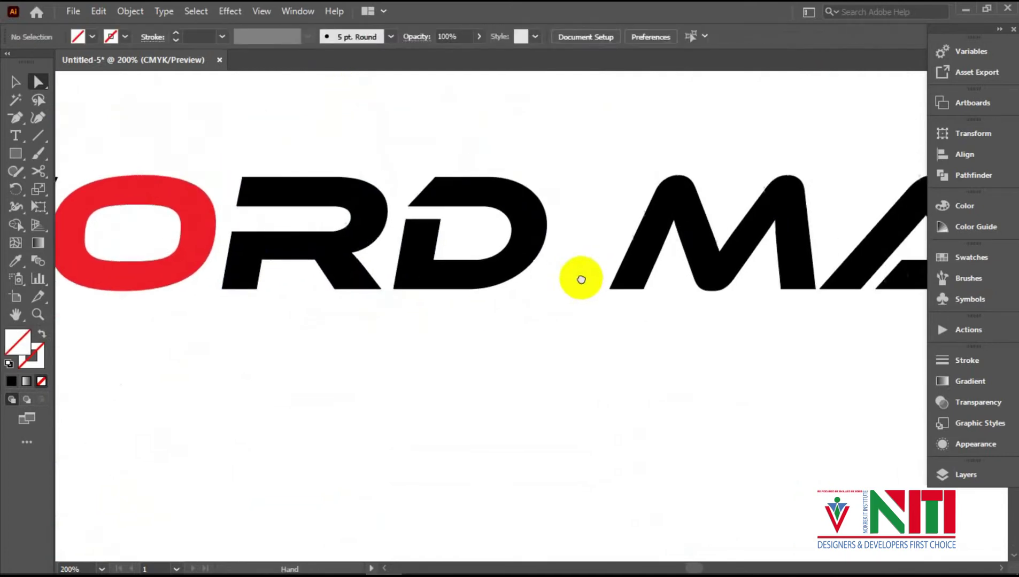
{"action": "scroll", "coordinate": [374, 315], "scroll_direction": "up", "scroll_amount": 2}
{"action": "scroll", "coordinate": [407, 321], "scroll_direction": "up", "scroll_amount": 2}
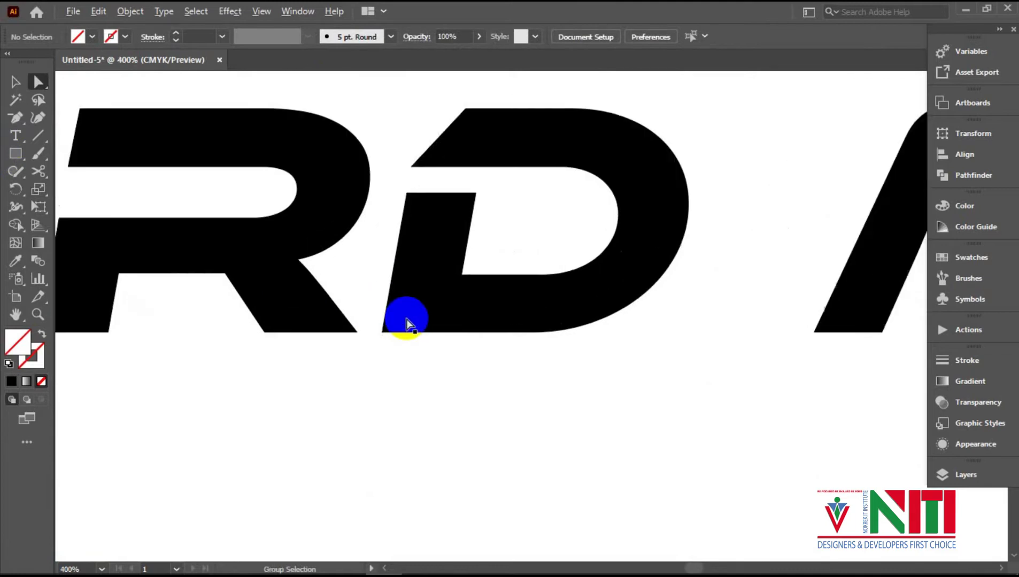
{"action": "scroll", "coordinate": [407, 320], "scroll_direction": "up", "scroll_amount": 3}
{"action": "left_click_drag", "start_coordinate": [465, 163], "coordinate": [413, 164]}
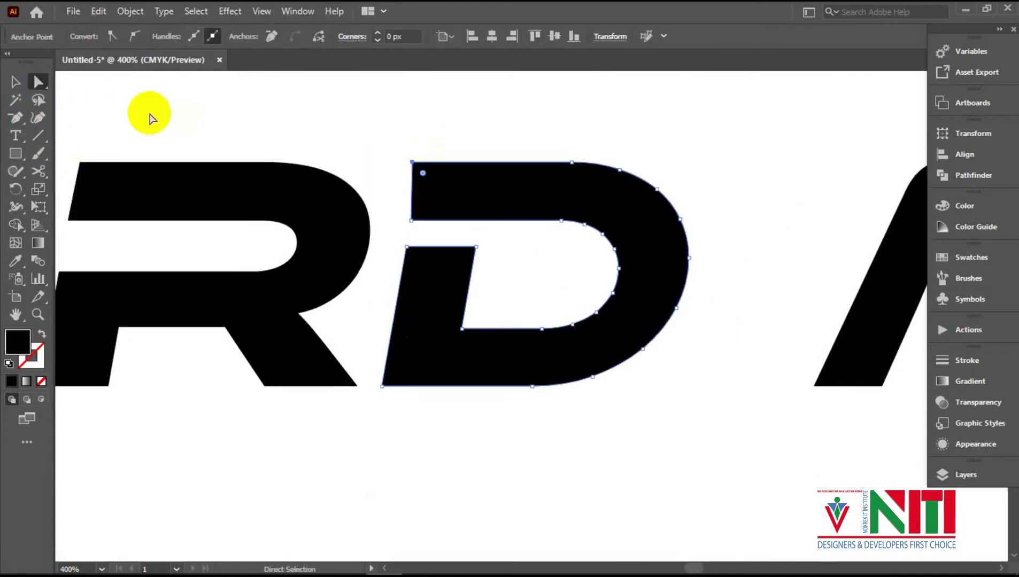
Draw a slanted line along the D's left edge and divide the D with it using Pathfinder Divide.
{"action": "left_click", "coordinate": [38, 135]}
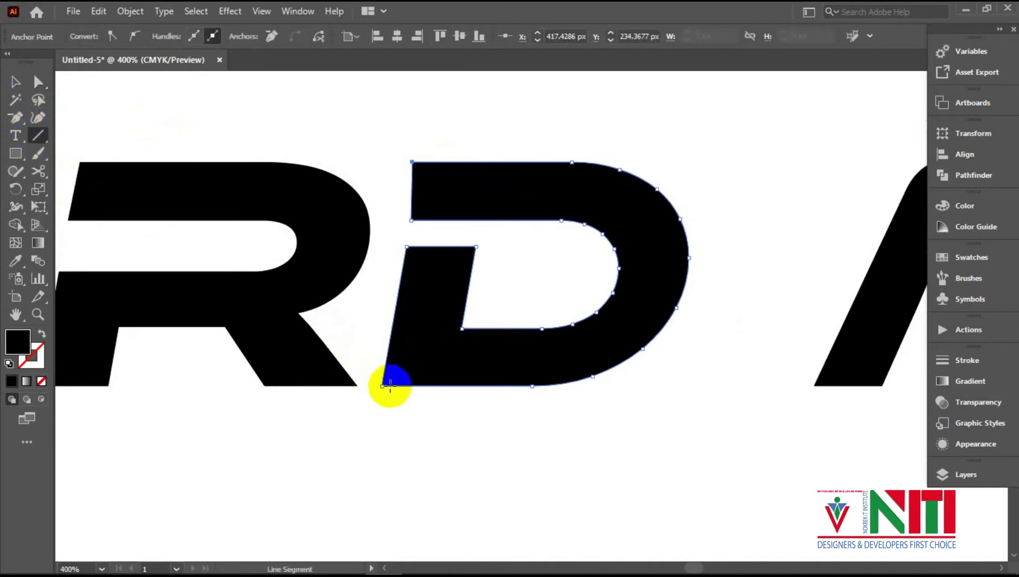
{"action": "left_click_drag", "start_coordinate": [382, 385], "coordinate": [471, 183]}
{"action": "left_click", "coordinate": [15, 82]}
{"action": "left_click", "coordinate": [422, 132]}
{"action": "left_click", "coordinate": [957, 175]}
{"action": "left_click", "coordinate": [770, 206]}
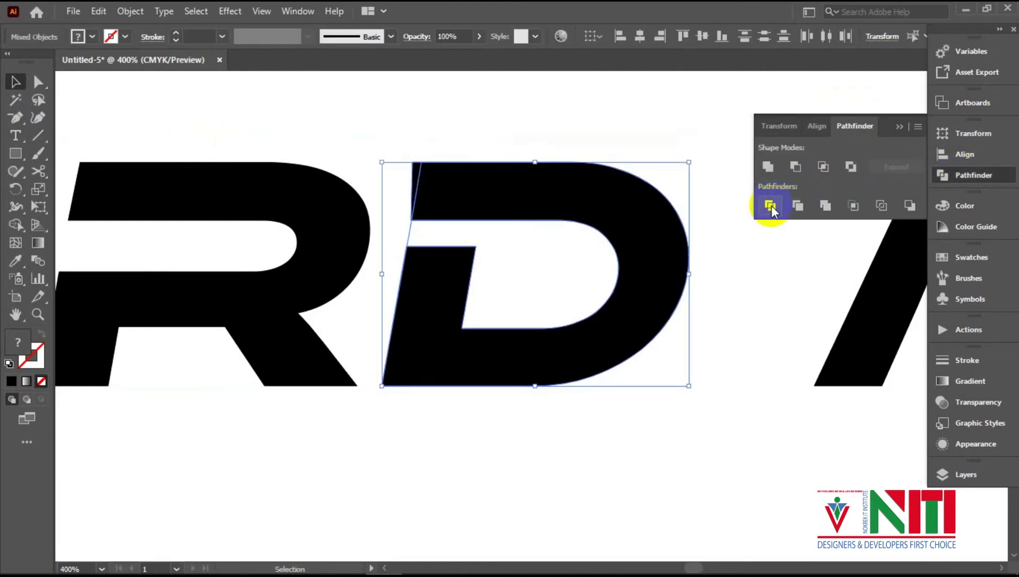
Ungroup the divided D and delete the corner sliver and the leftover piece in its gap.
{"action": "right_click", "coordinate": [464, 190]}
{"action": "left_click", "coordinate": [529, 312]}
{"action": "left_click", "coordinate": [557, 114]}
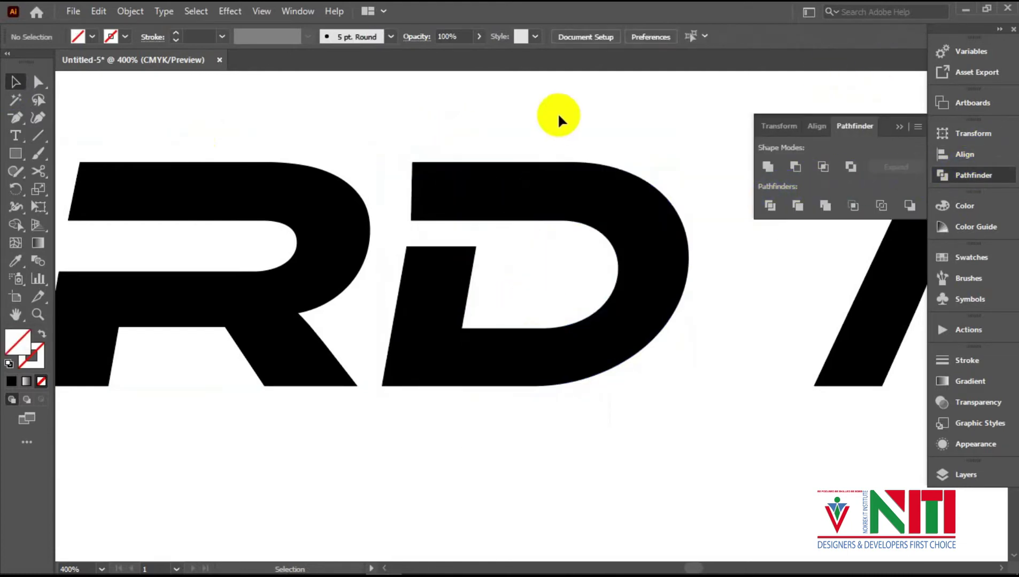
{"action": "left_click_drag", "start_coordinate": [402, 152], "coordinate": [448, 178]}
{"action": "left_click", "coordinate": [429, 147]}
{"action": "left_click", "coordinate": [416, 166]}
{"action": "key", "text": "Delete"}
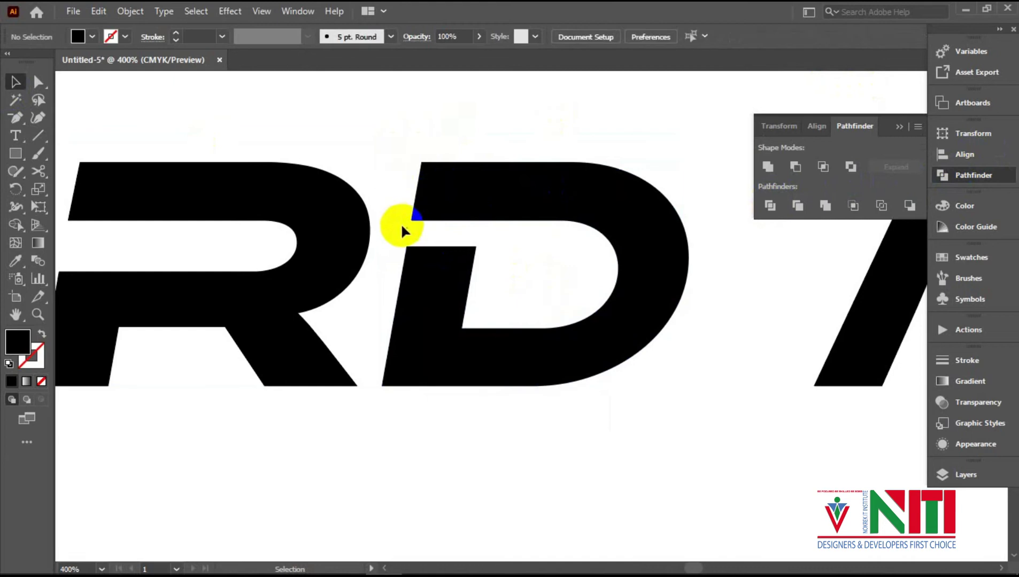
{"action": "left_click_drag", "start_coordinate": [400, 226], "coordinate": [467, 239]}
{"action": "key", "text": "Delete"}
Move the upper-left corner anchor of the R in MARK leftward beyond the slope of its stem.
{"action": "scroll", "coordinate": [511, 341], "scroll_direction": "right", "scroll_amount": 15}
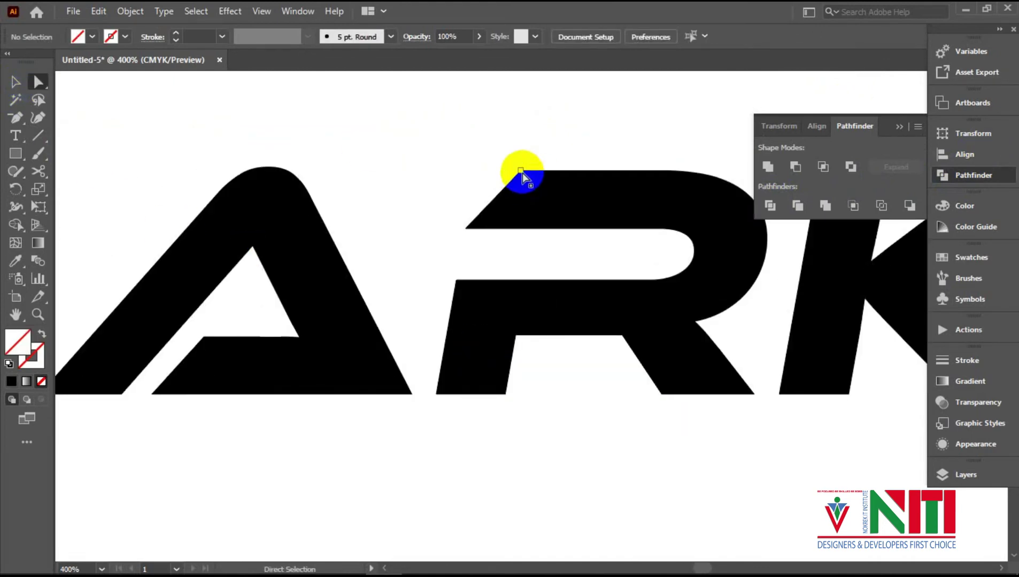
{"action": "left_click_drag", "start_coordinate": [520, 171], "coordinate": [442, 179]}
{"action": "key", "text": "backslash"}
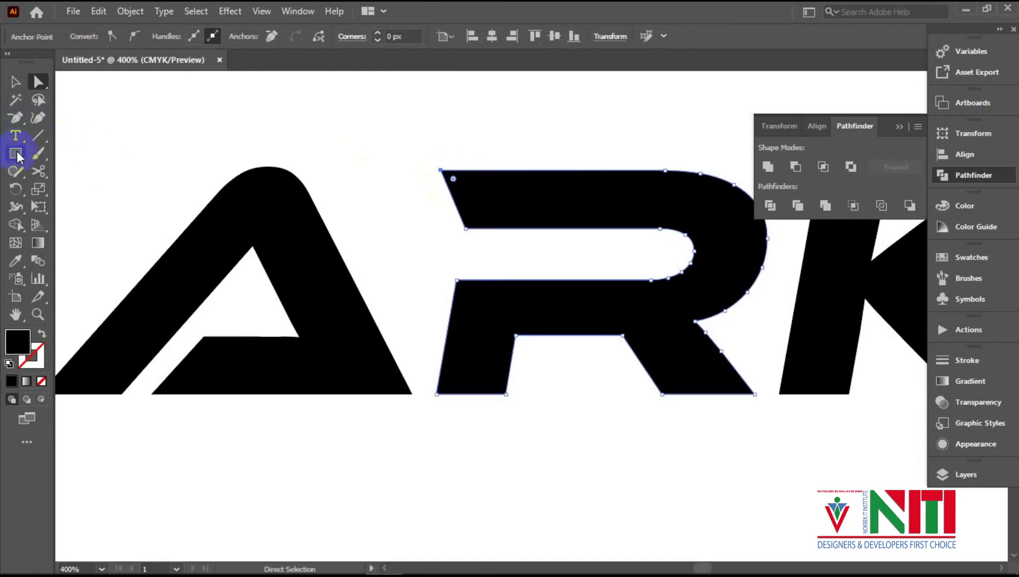
{"action": "left_click", "coordinate": [39, 81]}
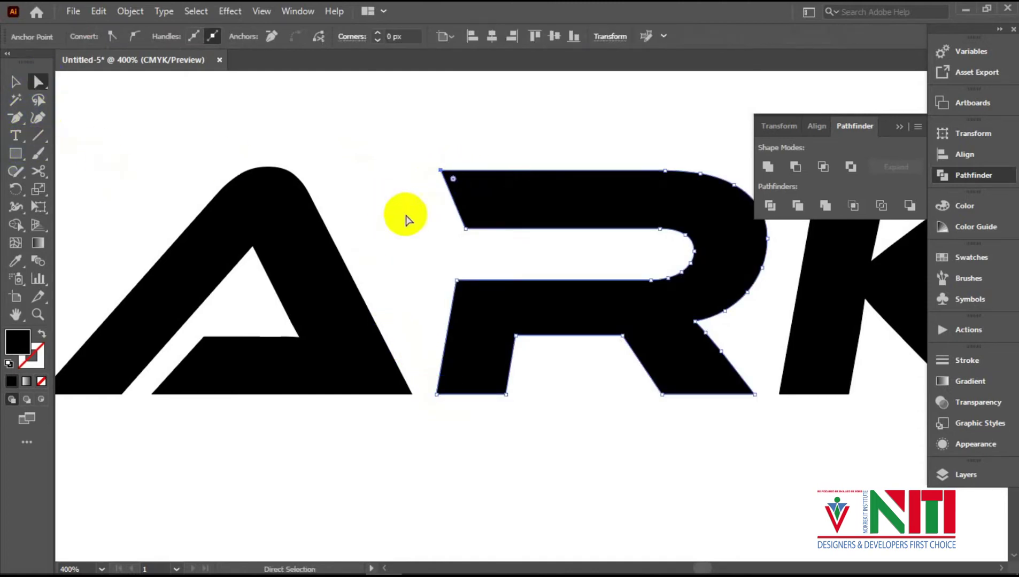
{"action": "left_click_drag", "start_coordinate": [465, 230], "coordinate": [465, 208]}
{"action": "key", "text": "ctrl+z"}
{"action": "left_click", "coordinate": [3, 152]}
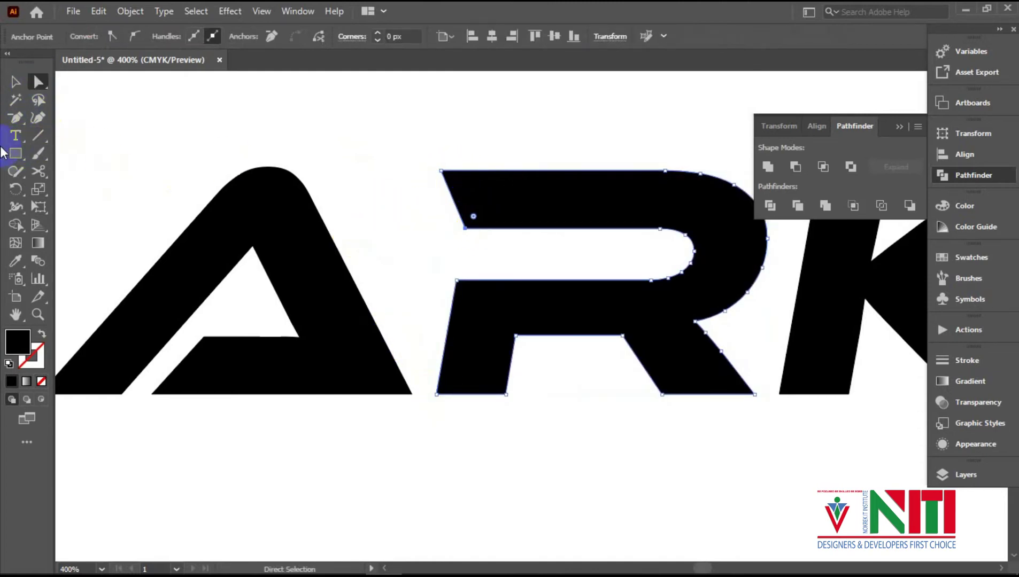
Draw a line along the slanted stem of the R in MARK and divide the letter with it.
{"action": "left_click", "coordinate": [34, 138]}
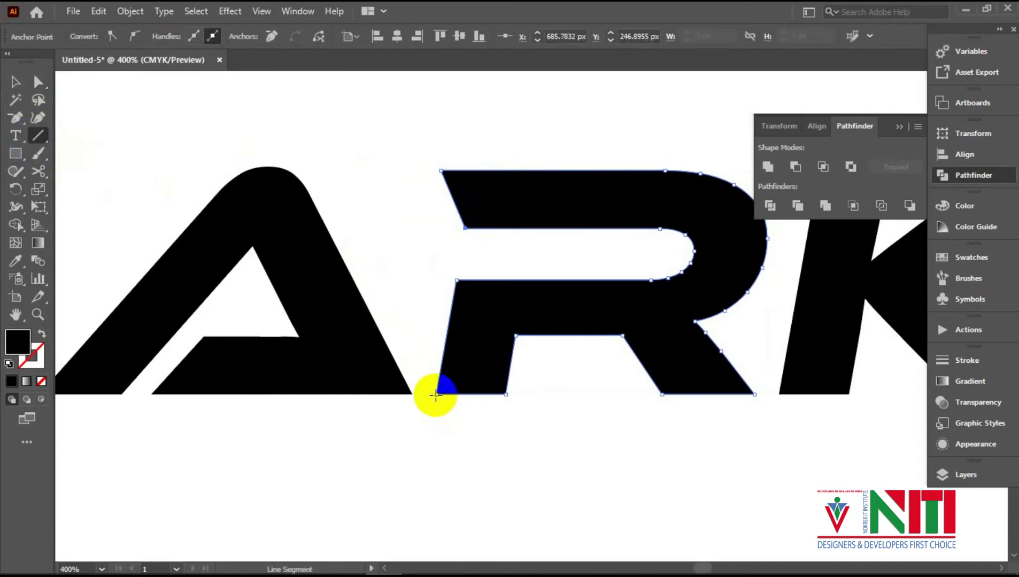
{"action": "mouse_move", "coordinate": [436, 395]}
{"action": "left_mouse_down"}
{"action": "mouse_move", "coordinate": [482, 148]}
{"action": "mouse_move", "coordinate": [585, 298]}
{"action": "left_mouse_up"}
{"action": "left_click", "coordinate": [15, 82]}
{"action": "left_click", "coordinate": [769, 206]}
Ungroup the divided R in MARK and delete the protruding corner piece and the leftover in its gap.
{"action": "right_click", "coordinate": [632, 210]}
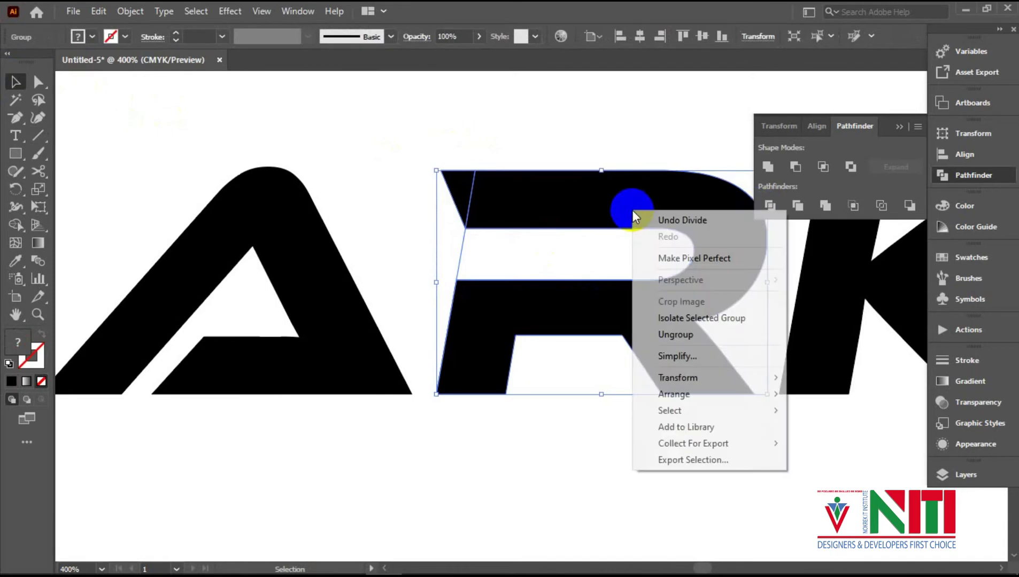
{"action": "left_click", "coordinate": [659, 335]}
{"action": "left_click", "coordinate": [457, 185]}
{"action": "key", "text": "Delete"}
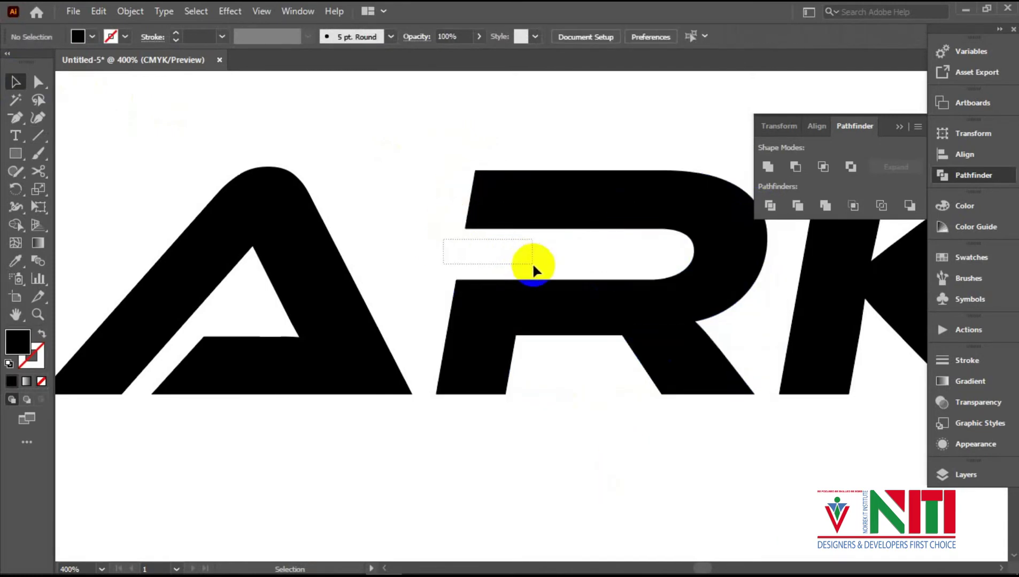
{"action": "left_click_drag", "start_coordinate": [533, 266], "coordinate": [533, 266]}
{"action": "key", "text": "Delete"}
Move the upper-left corner anchor of the D in WORD leftward again, directly above the arm's lower corner.
{"action": "scroll", "coordinate": [682, 312], "scroll_direction": "down", "scroll_amount": 4}
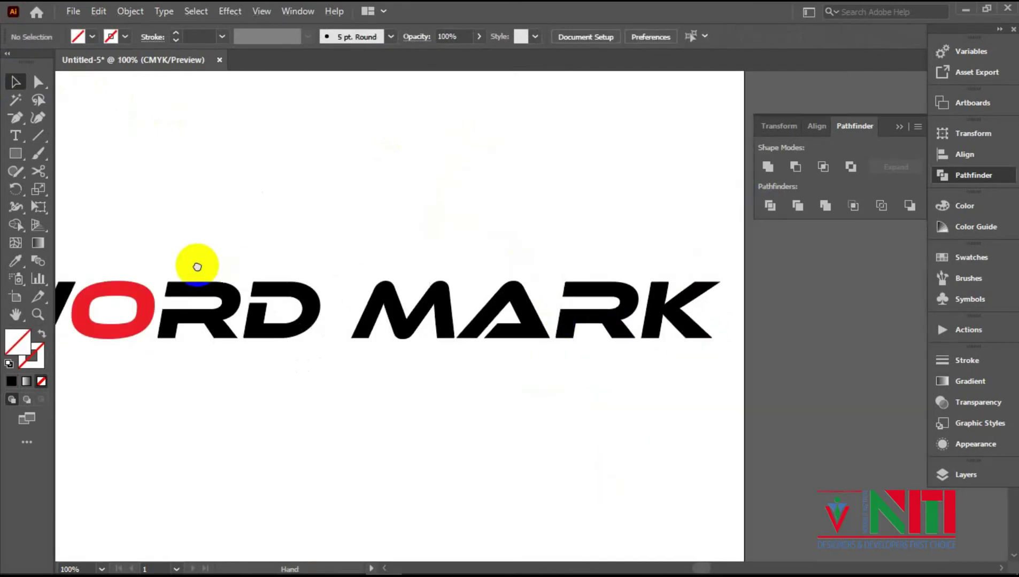
{"action": "left_click_drag", "start_coordinate": [198, 266], "coordinate": [457, 243]}
{"action": "scroll", "coordinate": [521, 278], "scroll_direction": "up", "scroll_amount": 4}
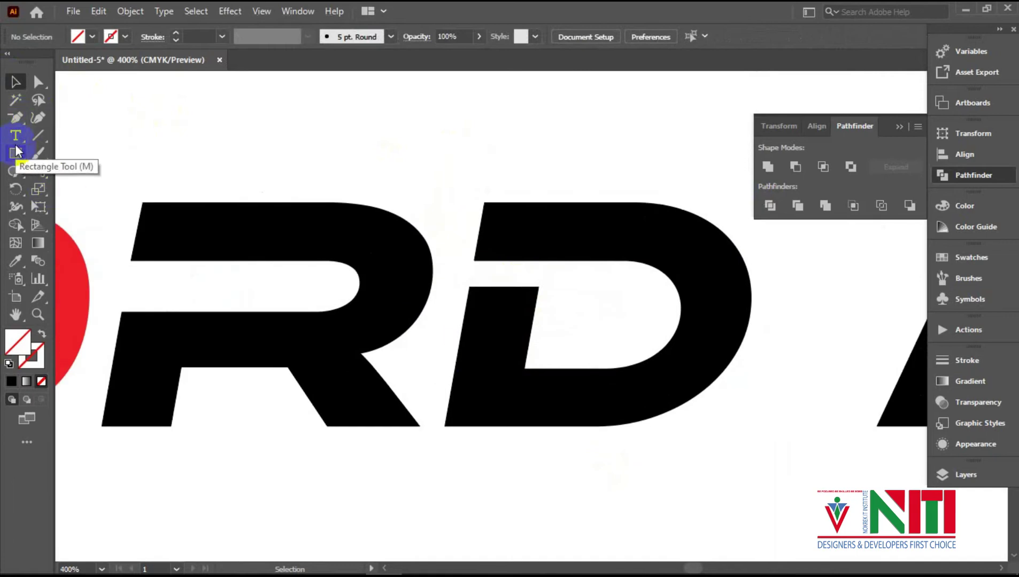
{"action": "left_click", "coordinate": [38, 84]}
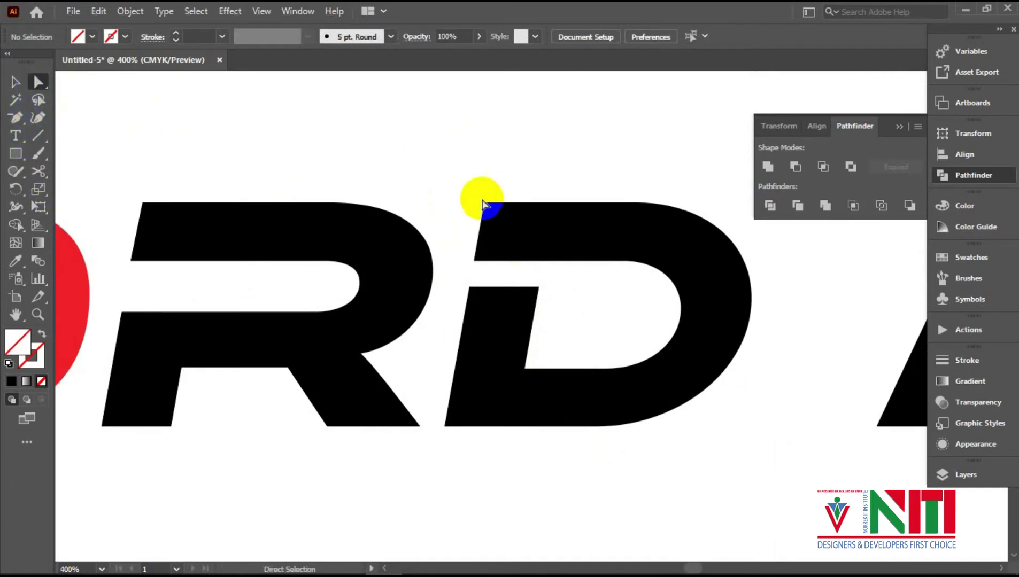
{"action": "left_click", "coordinate": [474, 202]}
Draw another slanted line from the D's bottom-left corner past its top and divide the letter along it.
{"action": "left_click", "coordinate": [38, 133]}
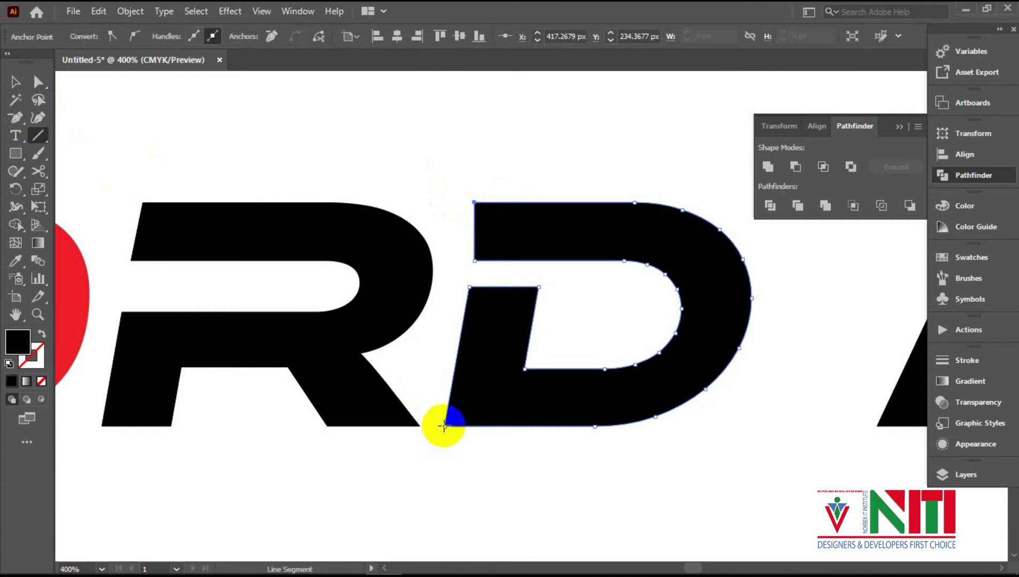
{"action": "mouse_move", "coordinate": [443, 426]}
{"action": "left_mouse_down"}
{"action": "mouse_move", "coordinate": [492, 216]}
{"action": "mouse_move", "coordinate": [489, 179]}
{"action": "left_mouse_up"}
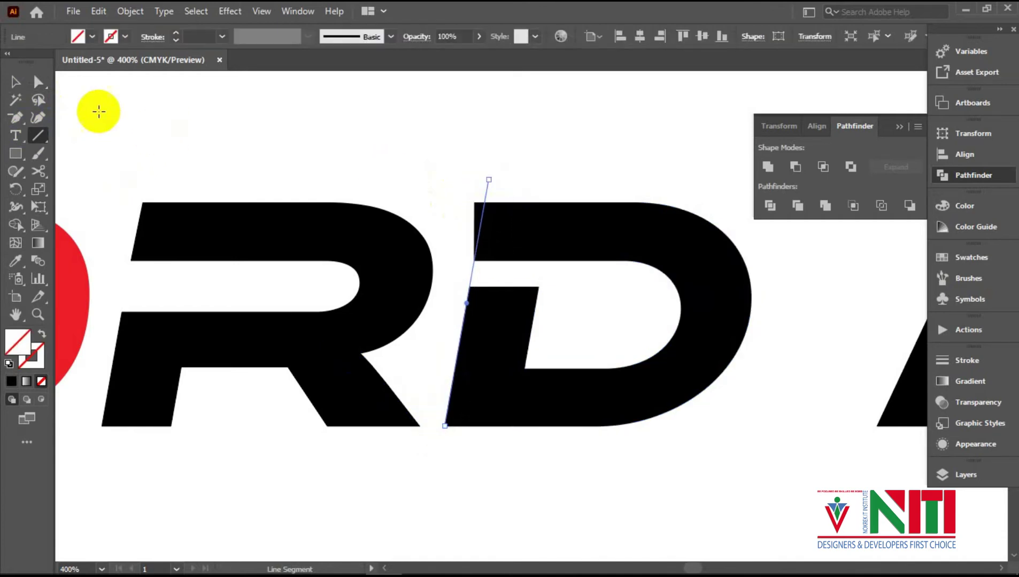
{"action": "key", "text": "v"}
{"action": "left_click", "coordinate": [696, 206], "text": "shift"}
{"action": "left_click", "coordinate": [770, 210]}
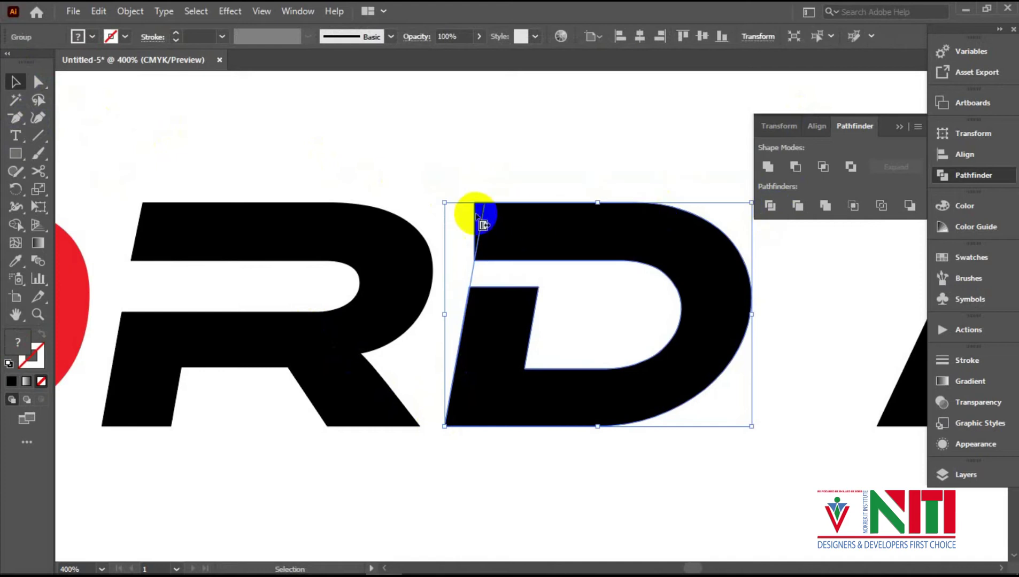
Ungroup the newly divided D and delete the small corner triangle and the leftover piece in the gap.
{"action": "right_click", "coordinate": [489, 213]}
{"action": "left_click", "coordinate": [534, 275]}
{"action": "left_click", "coordinate": [481, 224]}
{"action": "key", "text": "Delete"}
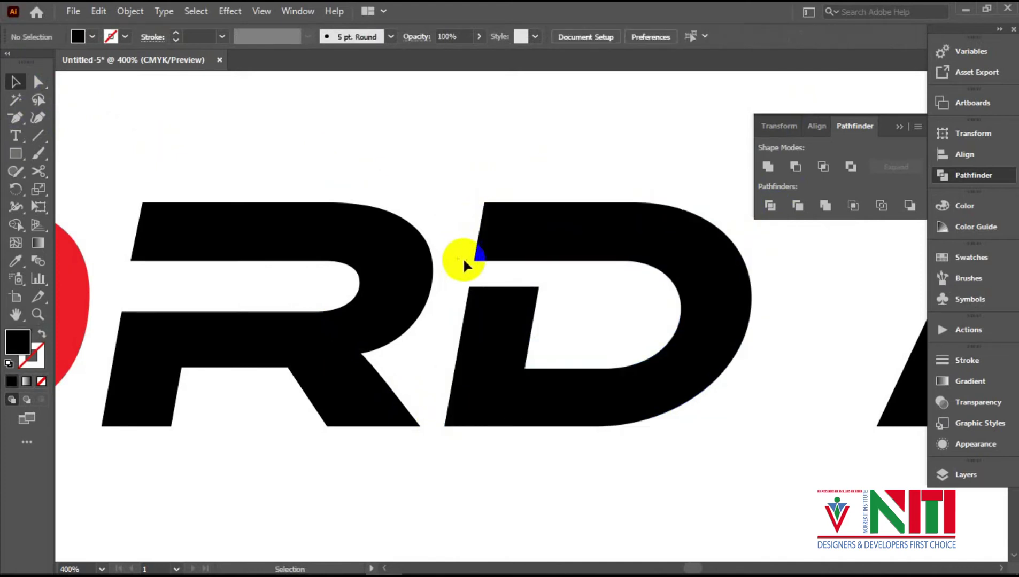
{"action": "left_click_drag", "start_coordinate": [463, 258], "coordinate": [502, 276]}
{"action": "left_click", "coordinate": [457, 200]}
{"action": "key", "text": "Delete"}
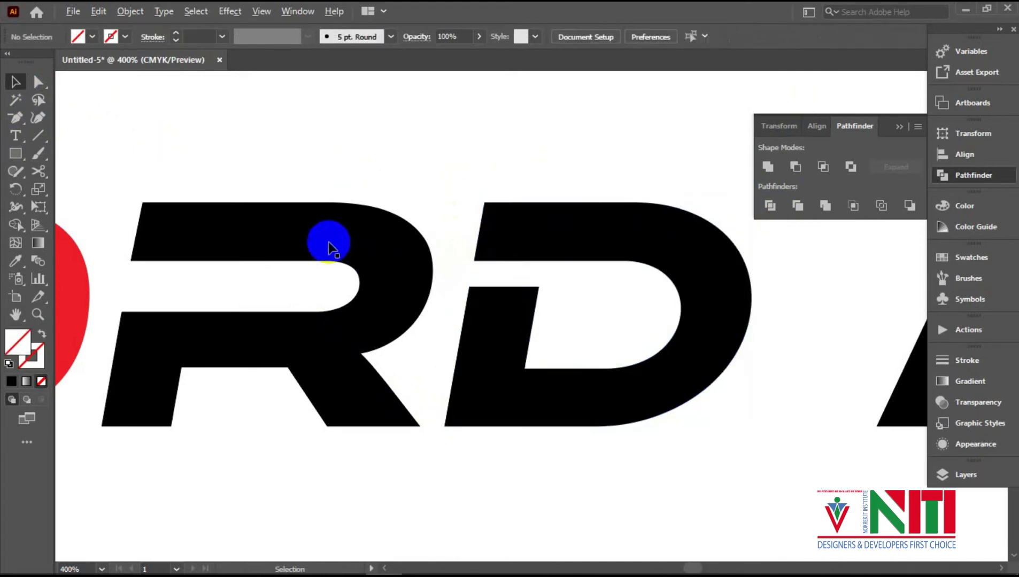
Select the R and D of WORD and nudge them left until the R overlaps the red O.
{"action": "left_click", "coordinate": [328, 243]}
{"action": "scroll", "coordinate": [583, 311], "scroll_direction": "right", "scroll_amount": 2}
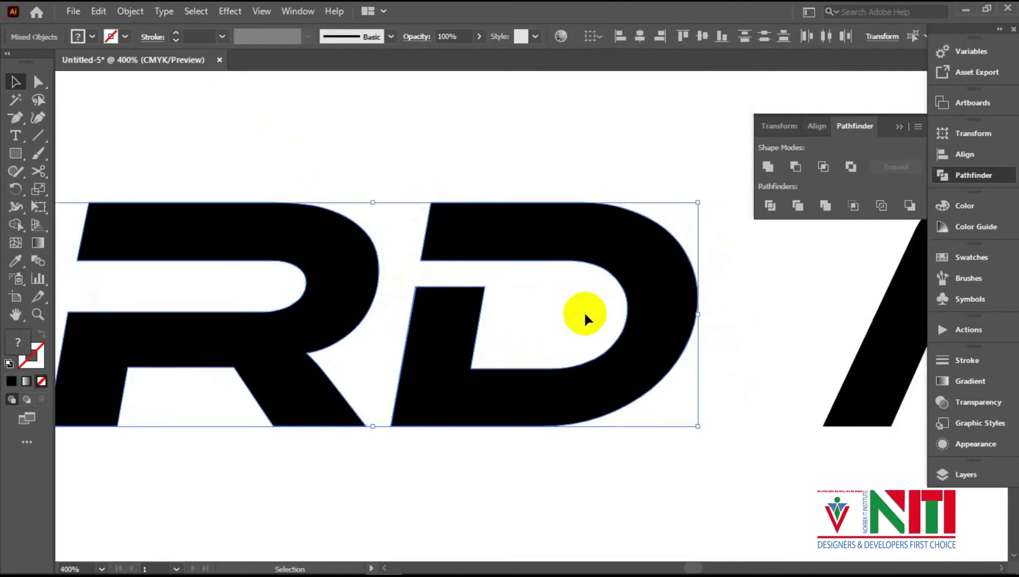
{"action": "scroll", "coordinate": [583, 311], "scroll_direction": "left", "scroll_amount": 2}
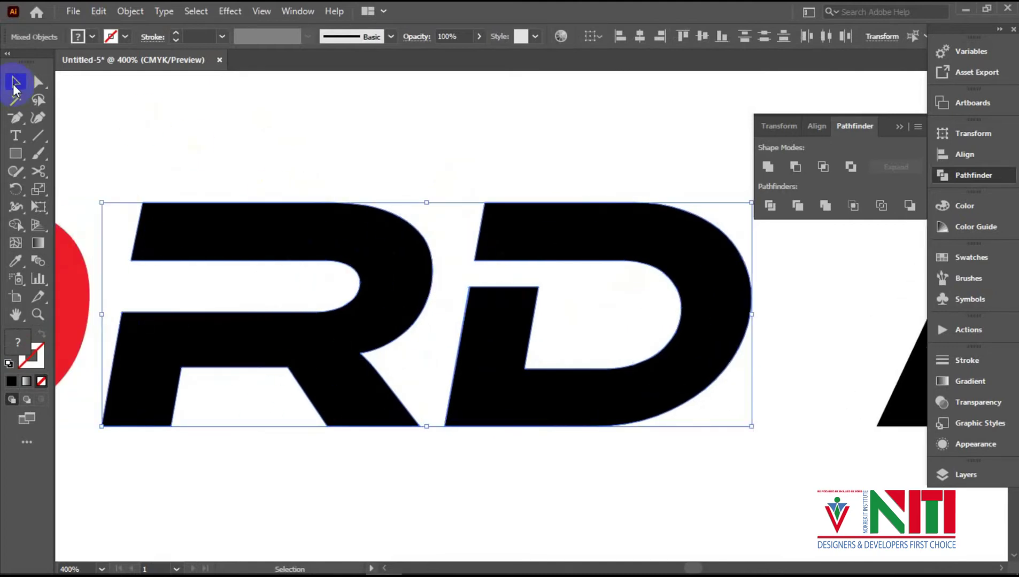
{"action": "scroll", "coordinate": [324, 281], "scroll_direction": "down", "scroll_amount": 2}
{"action": "left_click_drag", "start_coordinate": [281, 214], "coordinate": [612, 234]}
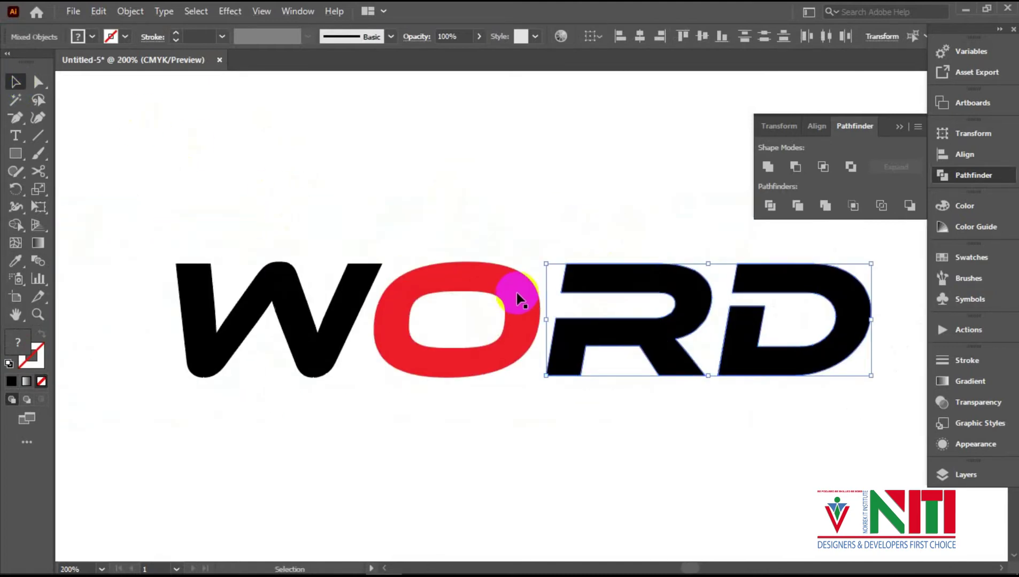
{"action": "key", "text": "Left"}
{"action": "key", "text": "Left"}
{"action": "key", "text": "Left"}
{"action": "key", "text": "Left"}
{"action": "key", "text": "Left"}
{"action": "key", "text": "Left"}
{"action": "key", "text": "Left"}
{"action": "key", "text": "Left"}
{"action": "key", "text": "Left"}
{"action": "key", "text": "Left"}
{"action": "key", "text": "Left"}
{"action": "key", "text": "Left"}
{"action": "key", "text": "Left"}
{"action": "key", "text": "Left"}
{"action": "key", "text": "Left"}
{"action": "key", "text": "Left"}
{"action": "key", "text": "Left"}
{"action": "key", "text": "Left"}
{"action": "key", "text": "Left"}
{"action": "key", "text": "Left"}
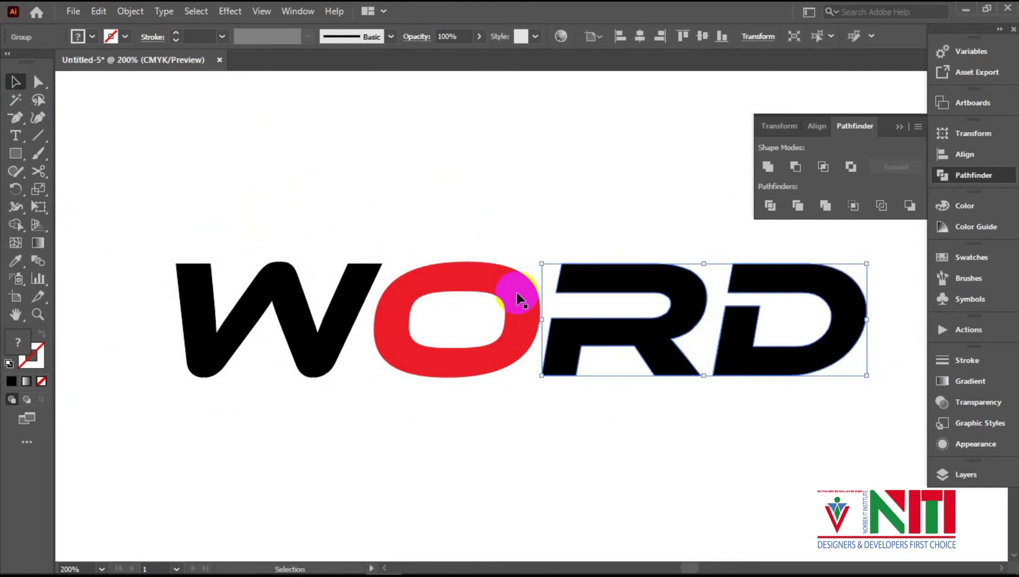
Nudge the red O left so it overlaps the slanted end stroke of the W.
{"action": "left_click", "coordinate": [442, 280]}
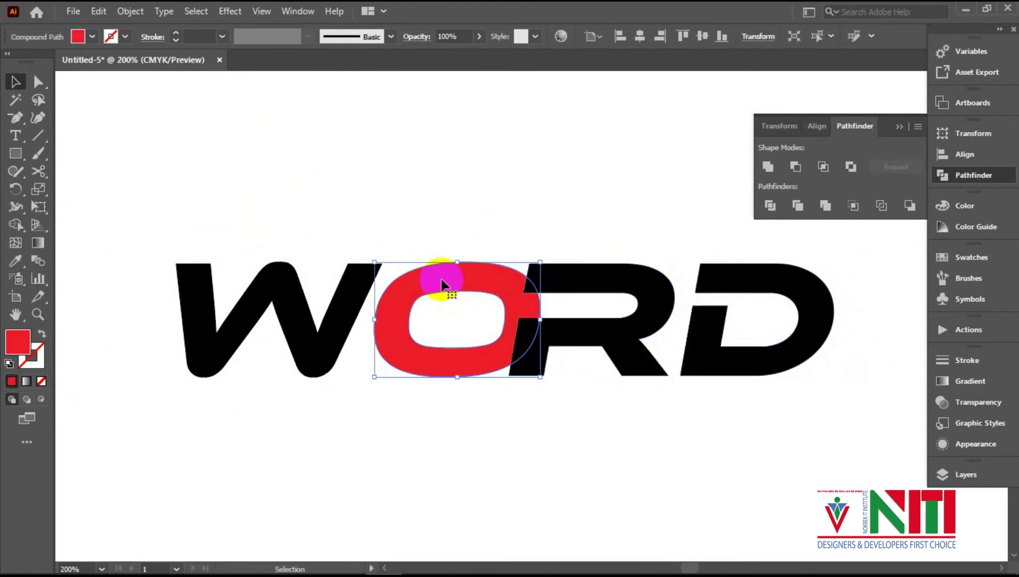
{"action": "key", "text": "Left"}
{"action": "key", "text": "Left"}
{"action": "key", "text": "Left"}
{"action": "key", "text": "Left"}
{"action": "key", "text": "Left"}
{"action": "key", "text": "Left"}
{"action": "key", "text": "Left"}
{"action": "key", "text": "Left"}
{"action": "key", "text": "Left"}
{"action": "key", "text": "Left"}
{"action": "key", "text": "Left"}
{"action": "key", "text": "Left"}
{"action": "key", "text": "Left"}
{"action": "key", "text": "Left"}
{"action": "key", "text": "Left"}
{"action": "key", "text": "Left"}
{"action": "key", "text": "Left"}
{"action": "key", "text": "Left"}
{"action": "key", "text": "Left"}
{"action": "key", "text": "Left"}
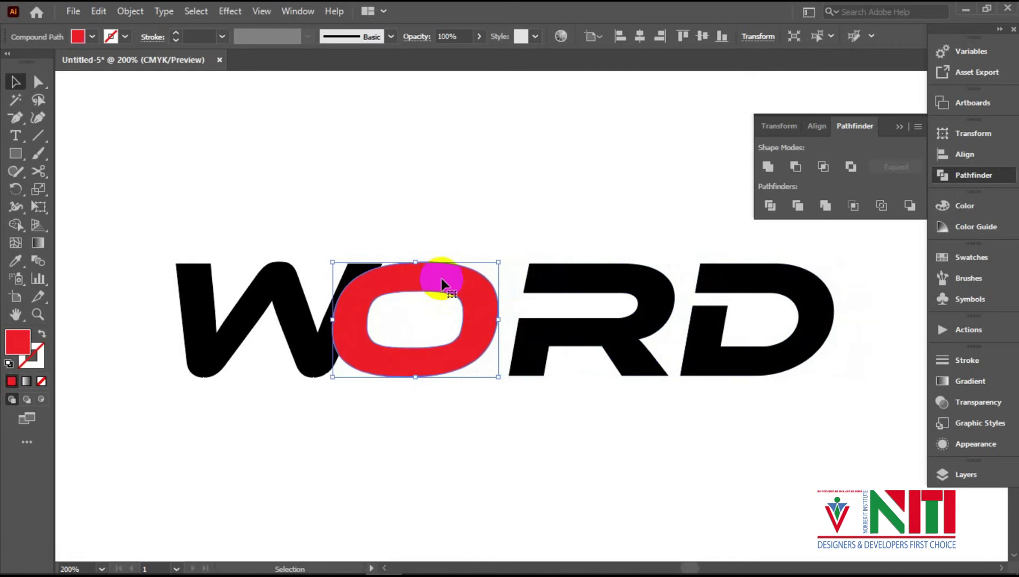
Nudge the R and D group of WORD left until the R's stem overlaps the moved O's edge.
{"action": "left_click", "coordinate": [612, 286]}
{"action": "key", "text": "Left"}
{"action": "key", "text": "Left"}
{"action": "key", "text": "Left"}
{"action": "key", "text": "Left"}
{"action": "key", "text": "Left"}
{"action": "key", "text": "Left"}
{"action": "key", "text": "Left"}
{"action": "key", "text": "Left"}
{"action": "key", "text": "Left"}
{"action": "key", "text": "Left"}
{"action": "key", "text": "Left"}
{"action": "key", "text": "Left"}
{"action": "key", "text": "Left"}
{"action": "key", "text": "Left"}
{"action": "key", "text": "Left"}
{"action": "key", "text": "Left"}
{"action": "key", "text": "Left"}
{"action": "key", "text": "Left"}
{"action": "key", "text": "Left"}
{"action": "key", "text": "Left"}
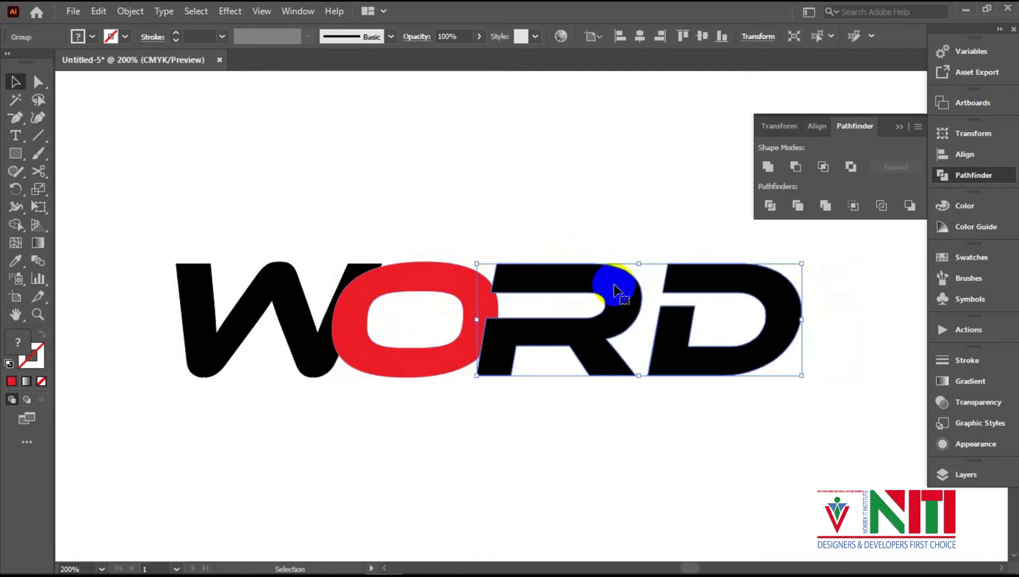
{"action": "key", "text": "Left"}
{"action": "key", "text": "Left"}
{"action": "key", "text": "Left"}
{"action": "key", "text": "Left"}
{"action": "key", "text": "Left"}
{"action": "key", "text": "Left"}
{"action": "key", "text": "Left"}
{"action": "key", "text": "Left"}
{"action": "key", "text": "Left"}
{"action": "key", "text": "Left"}
{"action": "key", "text": "Left"}
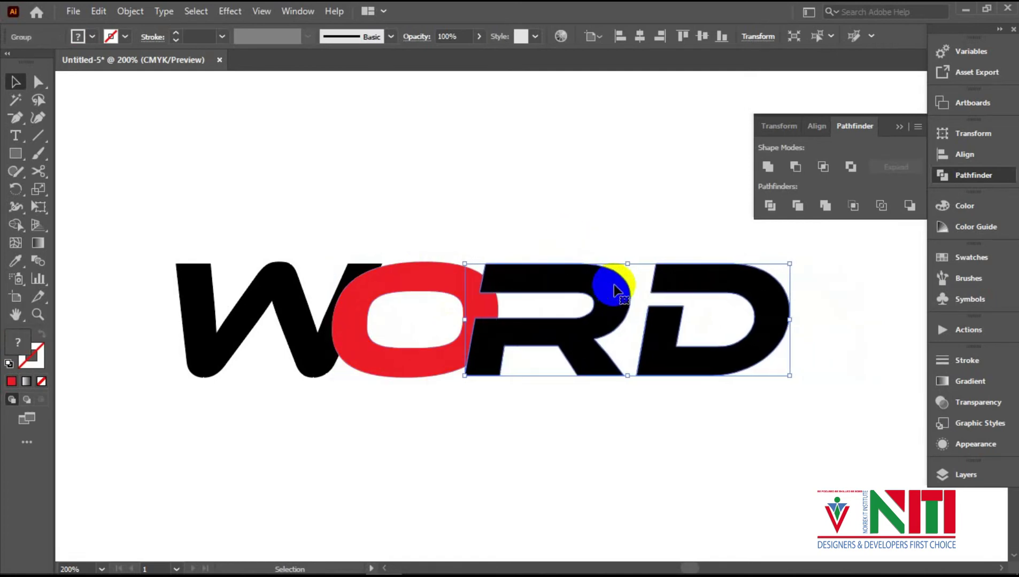
{"action": "key", "text": "Left"}
{"action": "key", "text": "Left"}
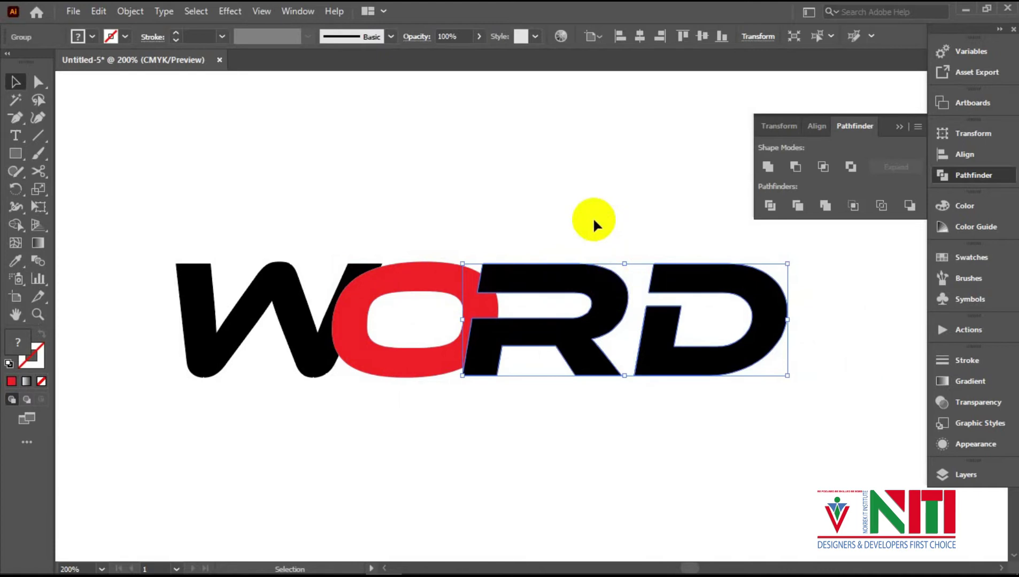
Bring the red O in front of the neighbouring letters and ungroup the R and D.
{"action": "right_click", "coordinate": [434, 282]}
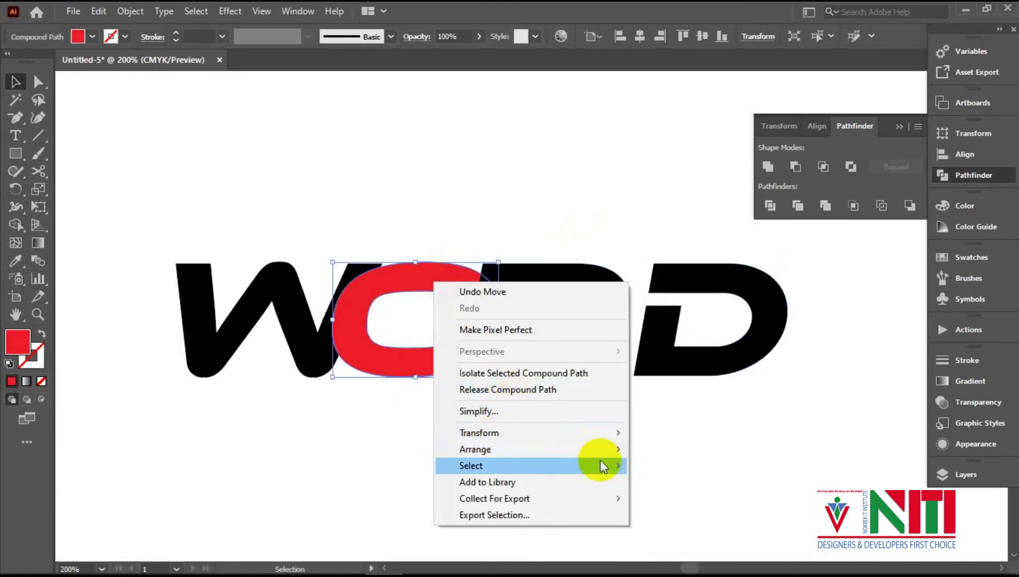
{"action": "mouse_move", "coordinate": [608, 452]}
{"action": "left_click", "coordinate": [650, 448]}
{"action": "left_click", "coordinate": [577, 298]}
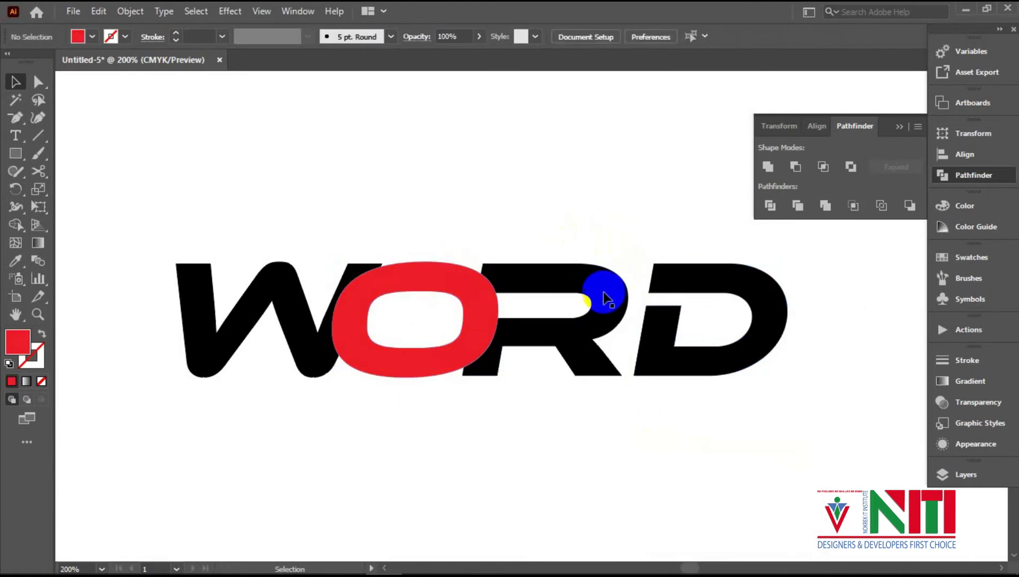
{"action": "right_click", "coordinate": [598, 292]}
{"action": "left_click", "coordinate": [622, 419]}
{"action": "left_click", "coordinate": [627, 425]}
Divide the overlapping W, O and R into separate pieces and ungroup the result.
{"action": "left_click", "coordinate": [408, 277]}
{"action": "left_click_drag", "start_coordinate": [355, 222], "coordinate": [383, 253]}
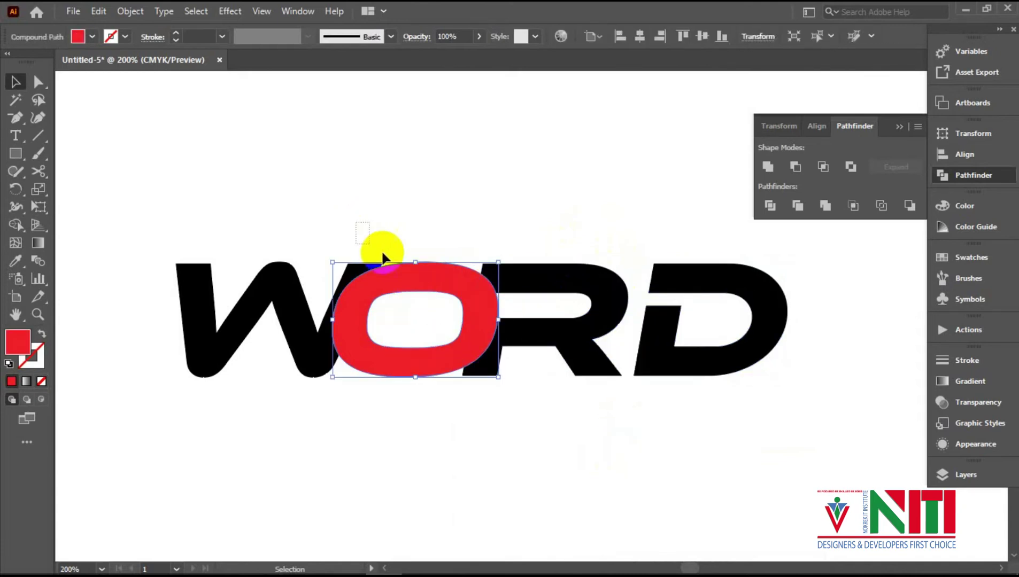
{"action": "left_click", "coordinate": [536, 350], "text": "shift"}
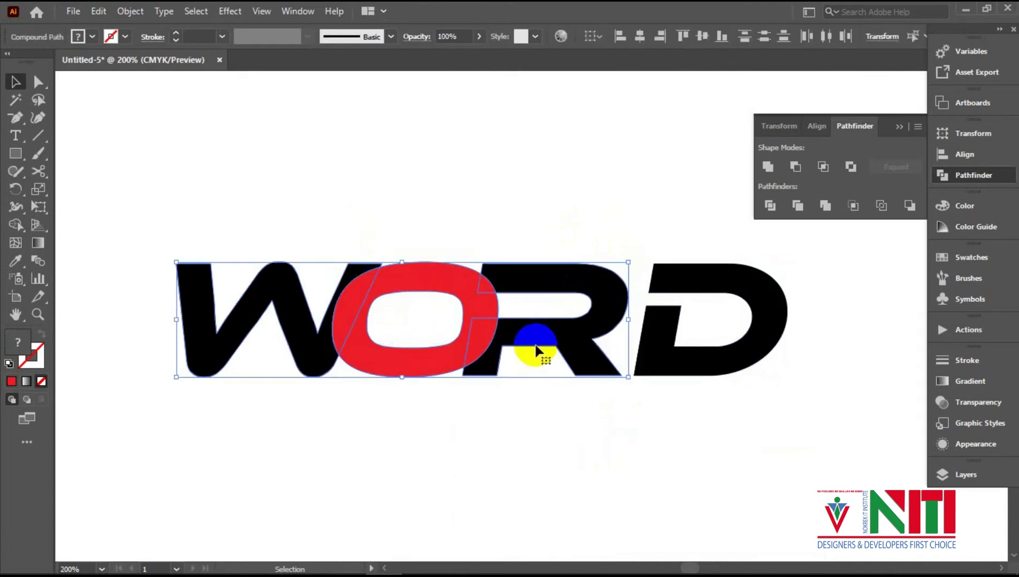
{"action": "left_click", "coordinate": [776, 207]}
{"action": "right_click", "coordinate": [432, 278]}
{"action": "left_click", "coordinate": [503, 415]}
Delete the ring of the O and fill its inner counter shape with red.
{"action": "left_click", "coordinate": [433, 370]}
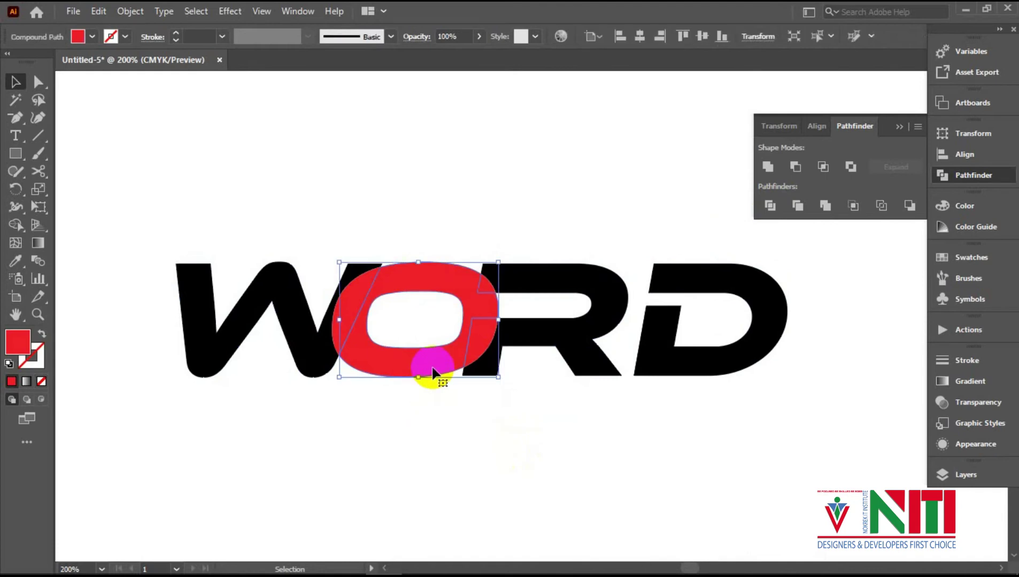
{"action": "key", "text": "Delete"}
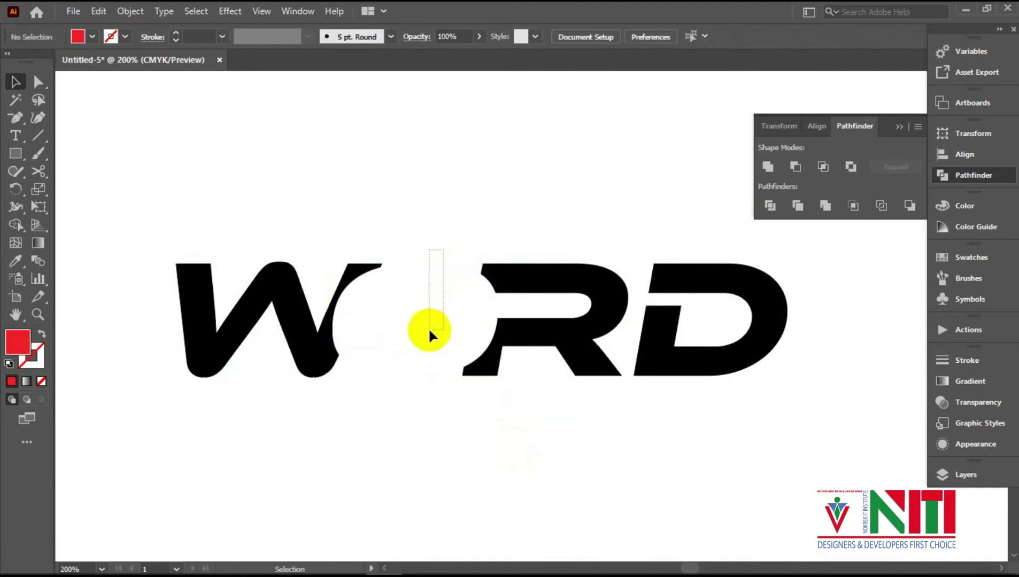
{"action": "left_click", "coordinate": [428, 328]}
{"action": "left_click", "coordinate": [92, 37]}
{"action": "left_click", "coordinate": [51, 59]}
{"action": "left_click", "coordinate": [747, 330]}
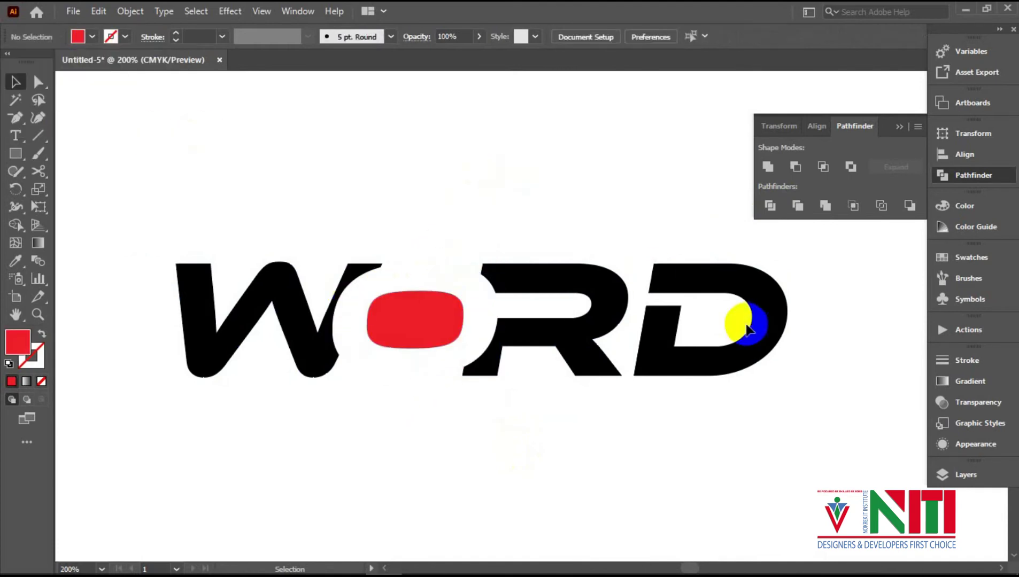
Move the K's inner corner anchor in MARK diagonally down to the R's lower leg corner.
{"action": "scroll", "coordinate": [773, 341], "scroll_direction": "down", "scroll_amount": 2}
{"action": "left_click_drag", "start_coordinate": [773, 341], "coordinate": [246, 301]}
{"action": "scroll", "coordinate": [610, 343], "scroll_direction": "up", "scroll_amount": 3}
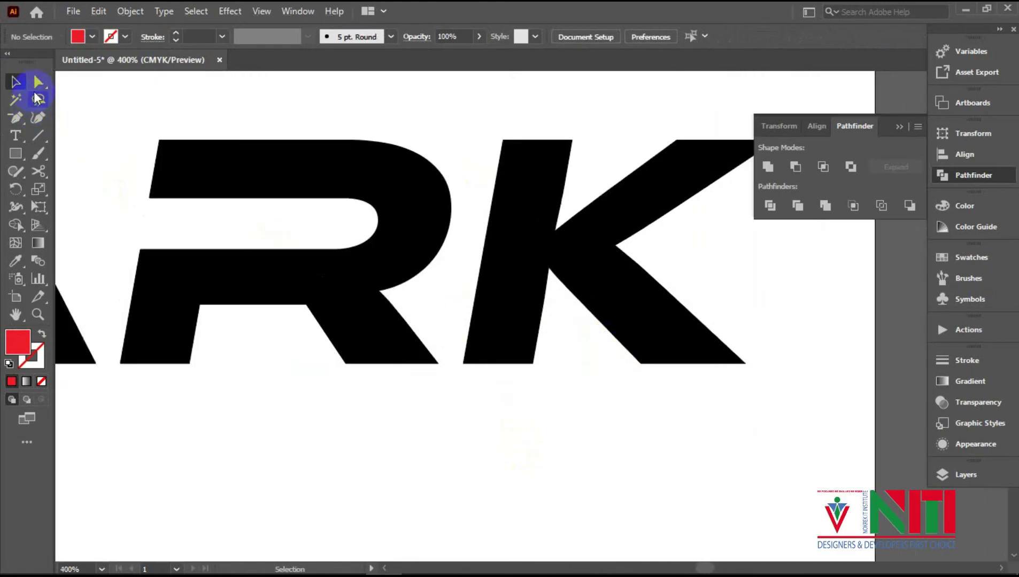
{"action": "left_click", "coordinate": [36, 86]}
{"action": "left_click", "coordinate": [611, 245]}
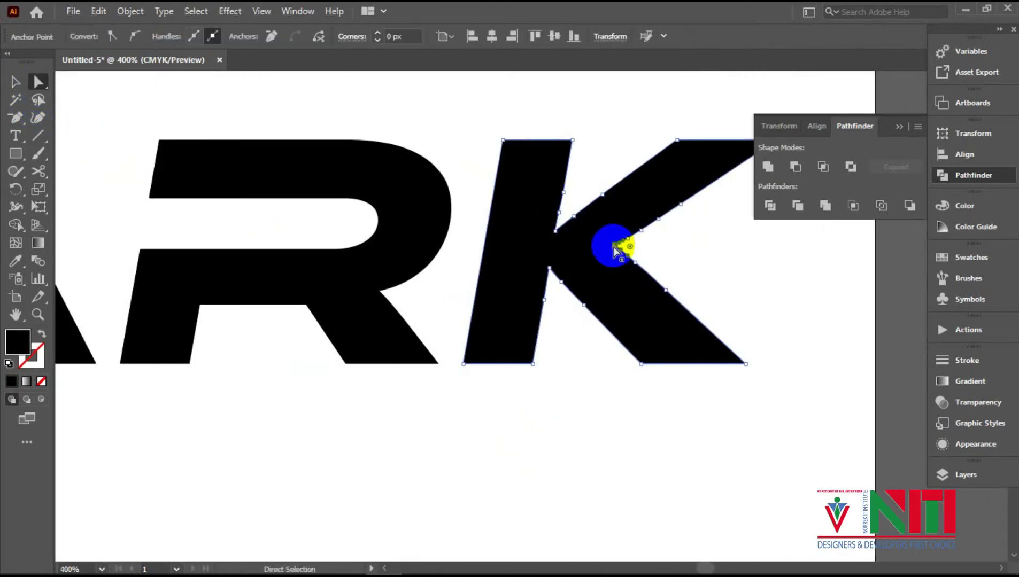
{"action": "left_click_drag", "start_coordinate": [613, 246], "coordinate": [442, 354]}
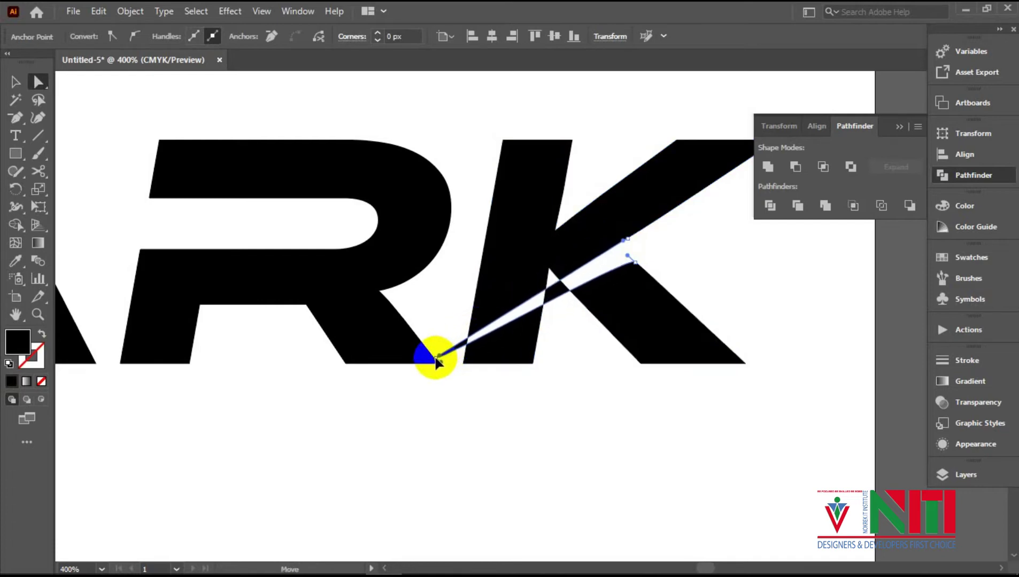
Divide the reshaped K at its crossing edges and ungroup the resulting pieces.
{"action": "left_click", "coordinate": [15, 82]}
{"action": "left_click", "coordinate": [770, 205]}
{"action": "right_click", "coordinate": [631, 327]}
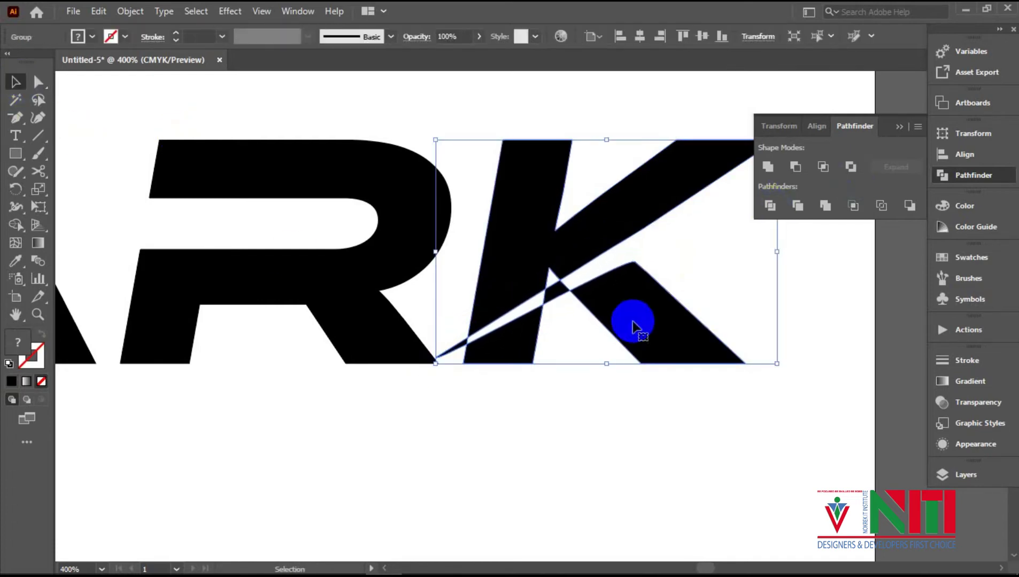
{"action": "left_click", "coordinate": [747, 452]}
Delete the K's small centre piece, the thin sliver and the cut-off lower part of its stem.
{"action": "left_click", "coordinate": [562, 293]}
{"action": "key", "text": "Delete"}
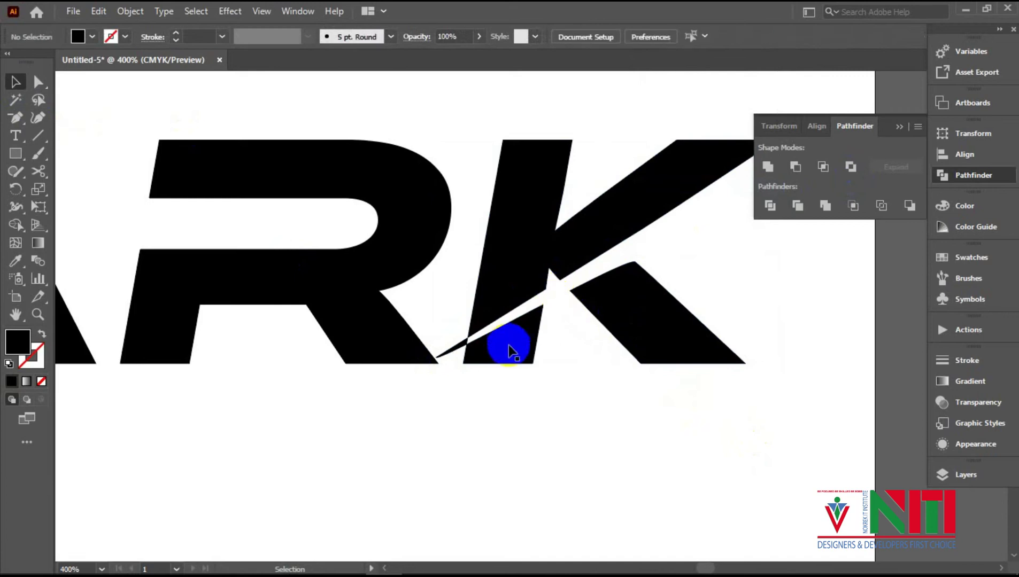
{"action": "left_click", "coordinate": [464, 347]}
{"action": "key", "text": "Delete"}
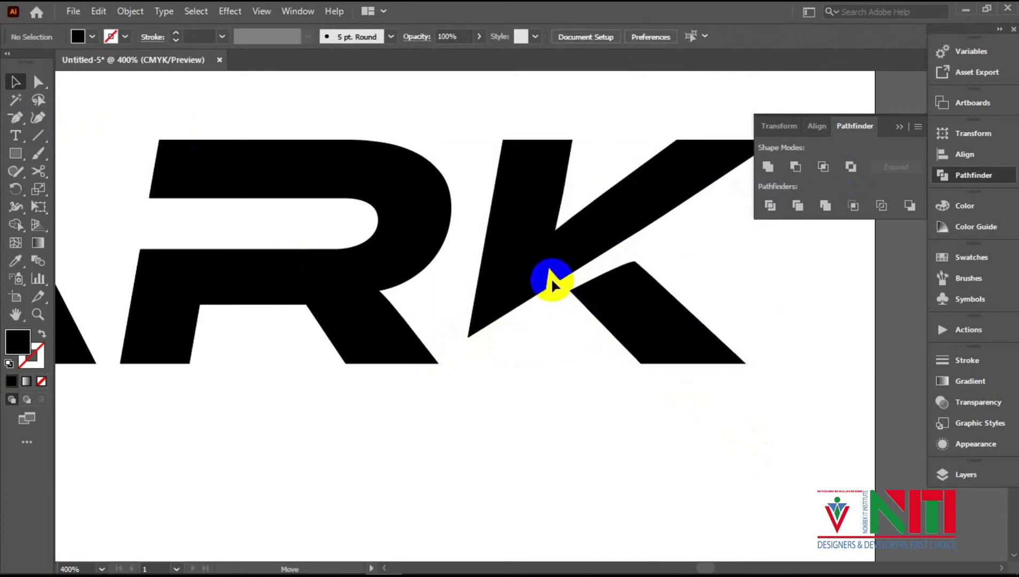
Fill the small unfilled triangle at the K's junction with the letter's black using the Eyedropper.
{"action": "left_click", "coordinate": [551, 275]}
{"action": "key", "text": "i"}
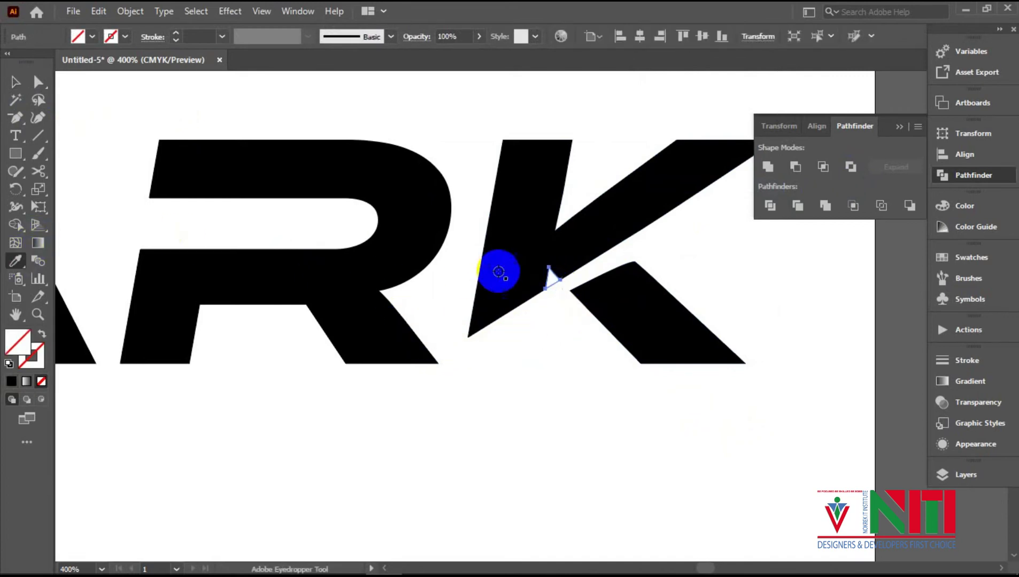
{"action": "left_click", "coordinate": [500, 273]}
{"action": "left_click", "coordinate": [10, 84]}
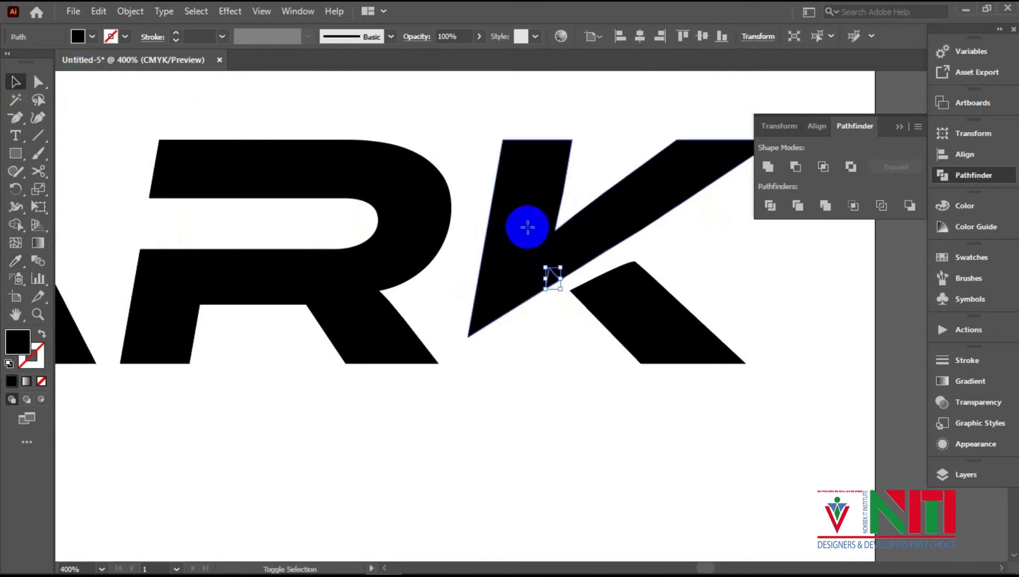
Unite the small black triangle with the K's large upper piece.
{"action": "left_click", "coordinate": [527, 227], "text": "shift"}
{"action": "left_click", "coordinate": [773, 169]}
{"action": "left_click", "coordinate": [815, 310]}
{"action": "scroll", "coordinate": [650, 331], "scroll_direction": "up", "scroll_amount": 1}
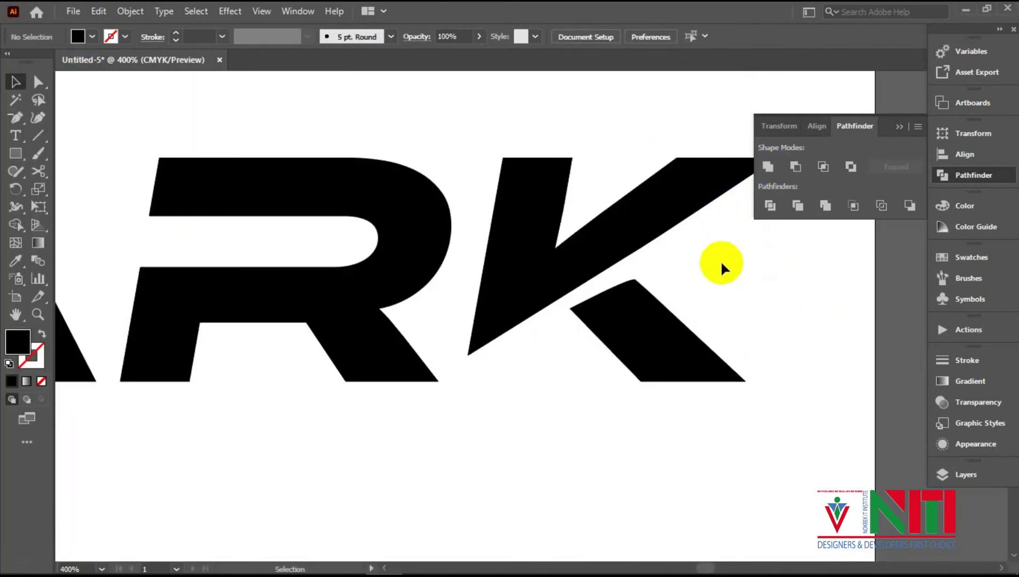
Try to remove the pointed corner anchor of the K's detached leg, and undo the last two changes.
{"action": "left_click_drag", "start_coordinate": [720, 265], "coordinate": [595, 270]}
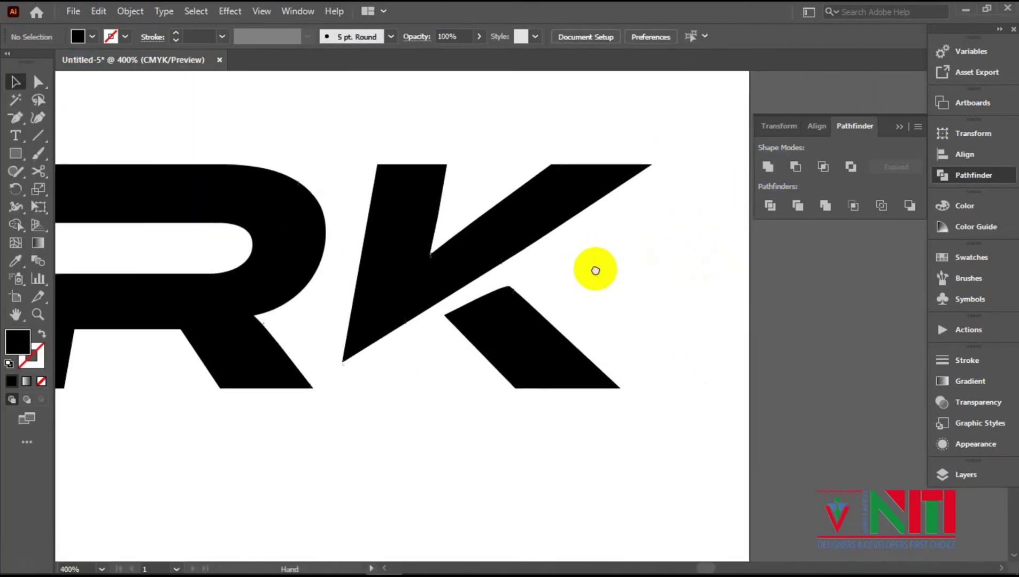
{"action": "left_click", "coordinate": [11, 124]}
{"action": "scroll", "coordinate": [449, 319], "scroll_direction": "up", "scroll_amount": 4}
{"action": "left_click", "coordinate": [429, 304]}
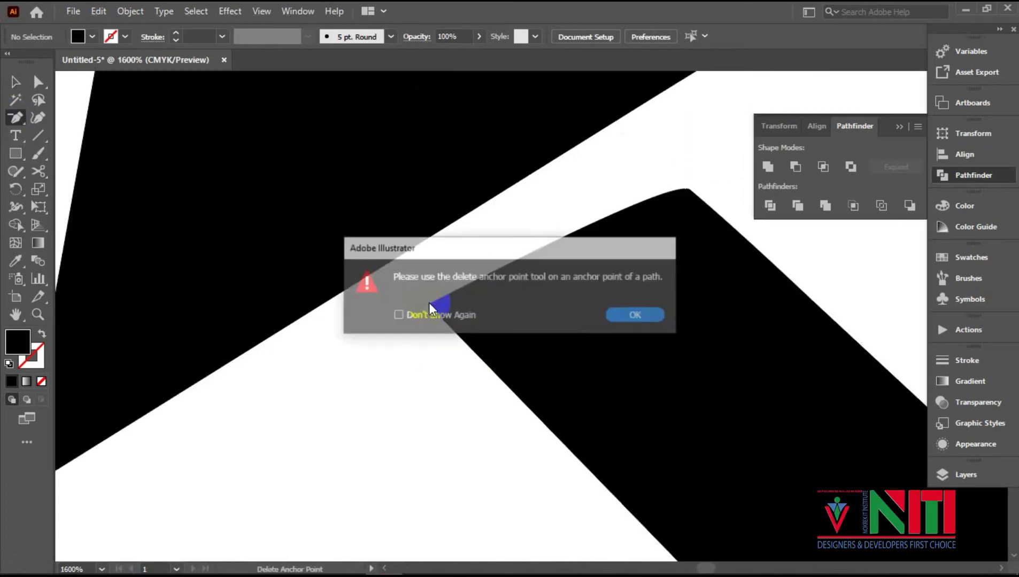
{"action": "key", "text": "Return"}
{"action": "left_click", "coordinate": [10, 76]}
{"action": "left_click", "coordinate": [484, 296]}
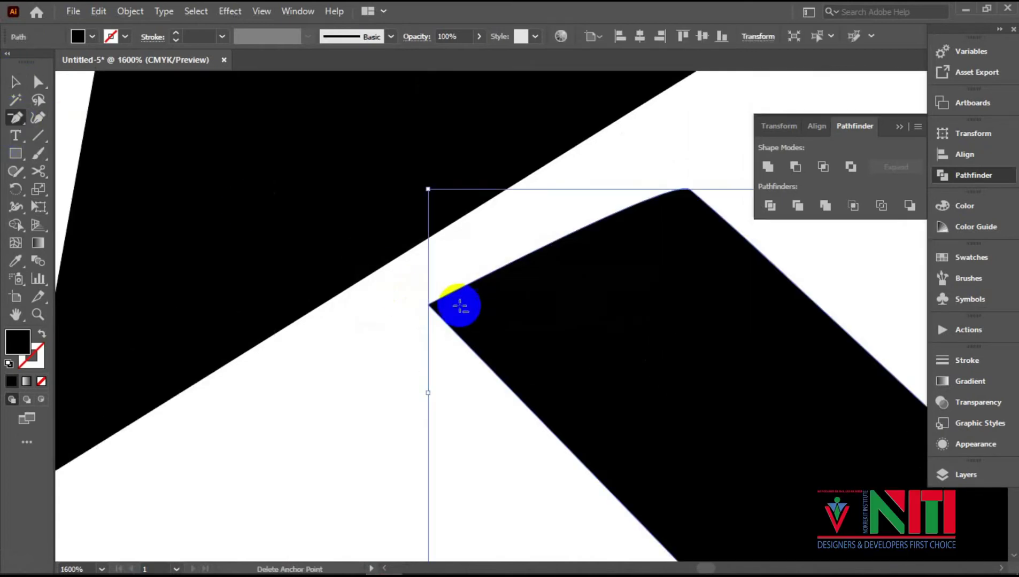
{"action": "left_click", "coordinate": [38, 81]}
{"action": "left_click", "coordinate": [431, 306]}
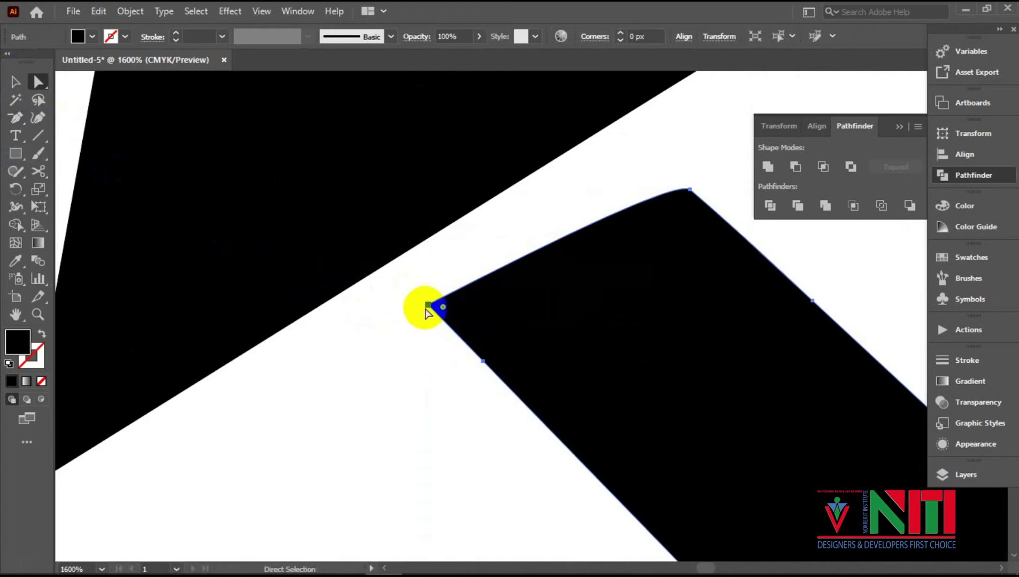
{"action": "left_click", "coordinate": [429, 308]}
{"action": "key", "text": "ctrl+z"}
{"action": "key", "text": "ctrl+z"}
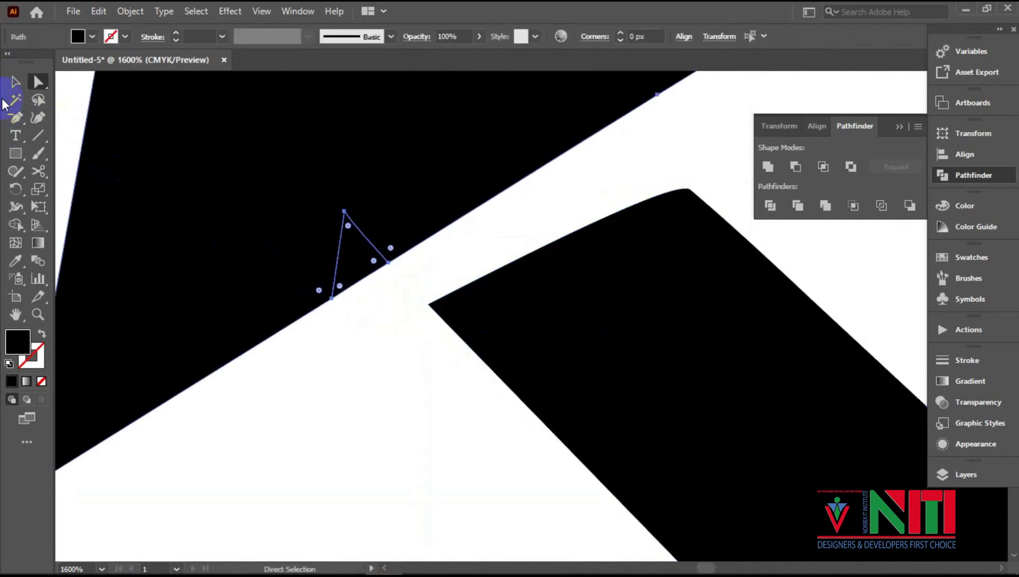
Select the K's upper piece together with the small junction triangle and unite them into one shape.
{"action": "left_click", "coordinate": [16, 83]}
{"action": "scroll", "coordinate": [172, 254], "scroll_direction": "down", "scroll_amount": 5}
{"action": "left_click", "coordinate": [199, 239], "text": "shift"}
{"action": "left_click", "coordinate": [206, 254], "text": "shift"}
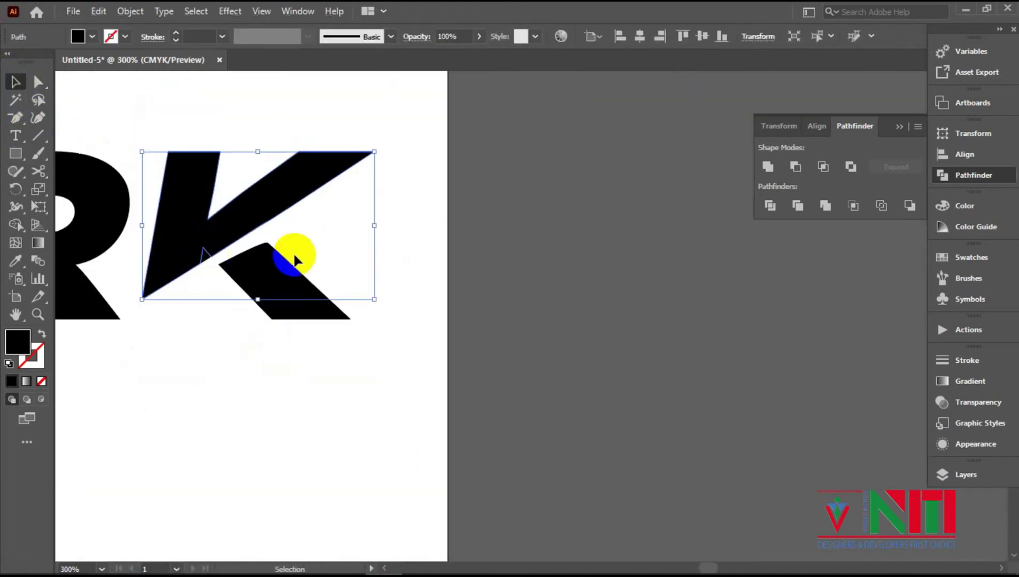
{"action": "left_click", "coordinate": [768, 168]}
Delete the lower inner corner anchor and the extra edge anchors of the K's detached leg so it tapers to a point.
{"action": "left_click", "coordinate": [327, 347]}
{"action": "scroll", "coordinate": [312, 354], "scroll_direction": "up", "scroll_amount": 1}
{"action": "scroll", "coordinate": [312, 355], "scroll_direction": "up", "scroll_amount": 3}
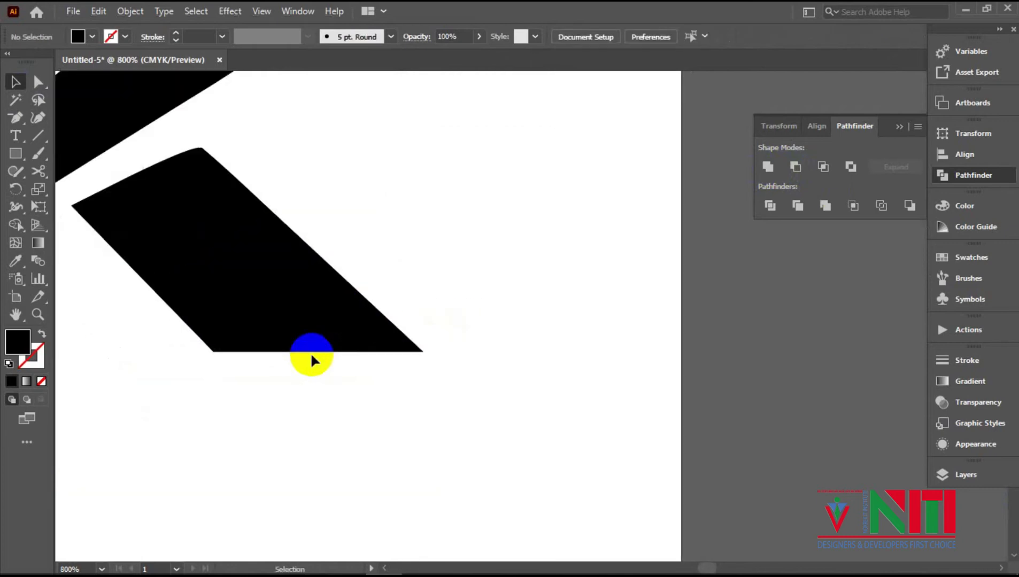
{"action": "scroll", "coordinate": [311, 355], "scroll_direction": "left", "scroll_amount": 3}
{"action": "left_click", "coordinate": [16, 117]}
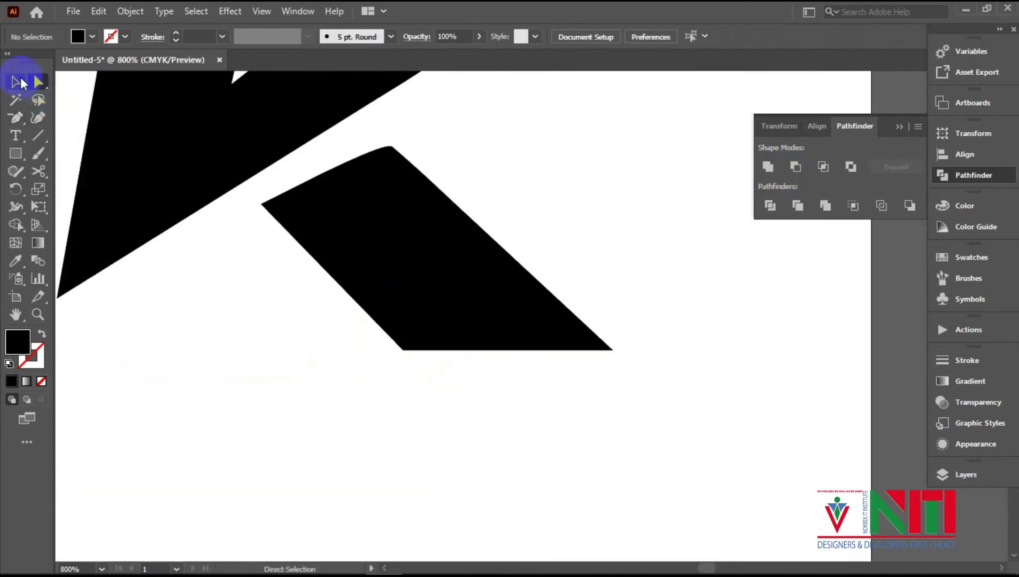
{"action": "left_click", "coordinate": [321, 231]}
{"action": "left_click", "coordinate": [15, 117]}
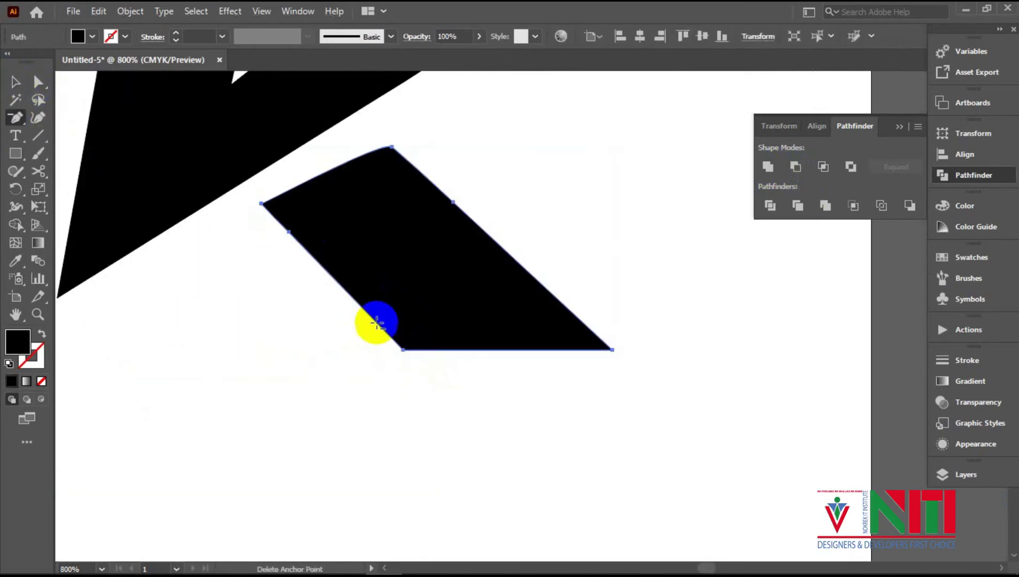
{"action": "left_click", "coordinate": [406, 351]}
{"action": "left_click", "coordinate": [266, 231]}
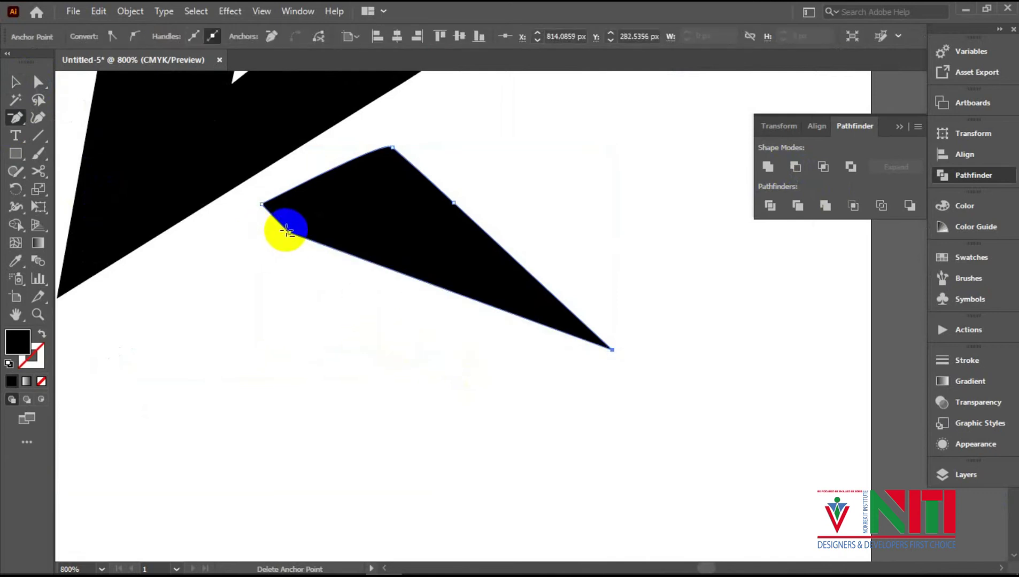
{"action": "left_click", "coordinate": [289, 233]}
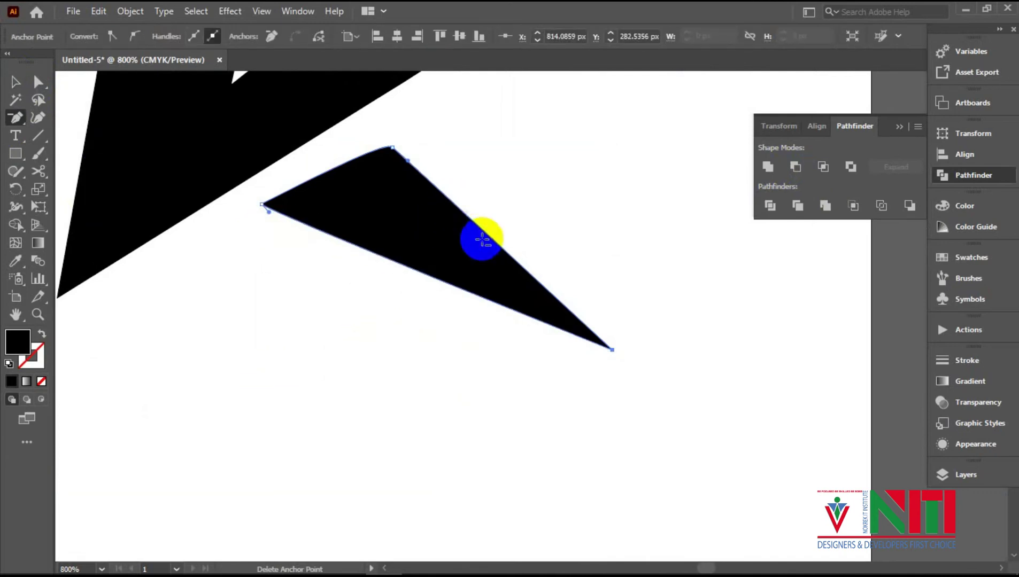
{"action": "scroll", "coordinate": [480, 234], "scroll_direction": "up", "scroll_amount": 5}
{"action": "key", "text": "v"}
{"action": "left_click", "coordinate": [326, 198]}
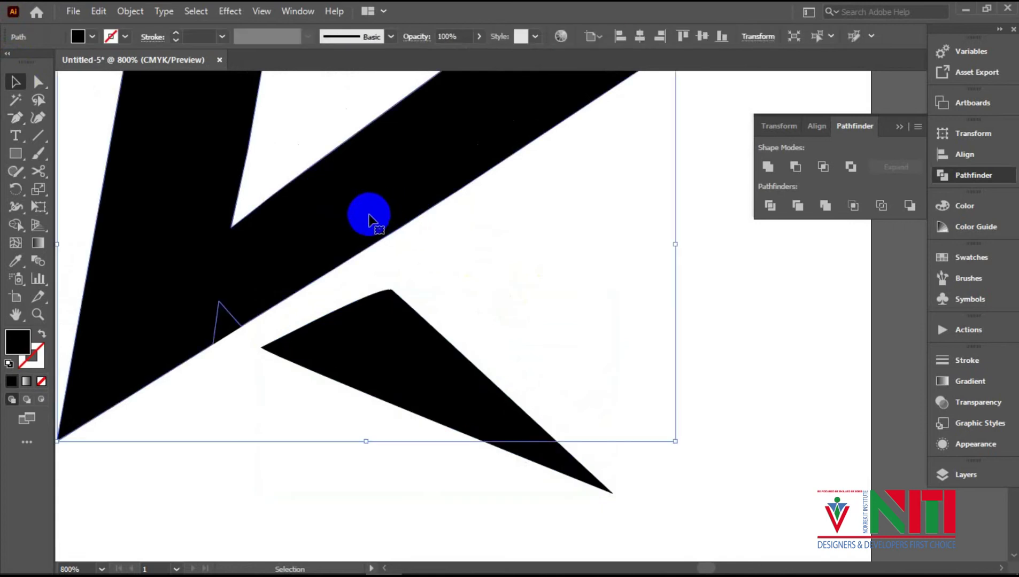
{"action": "scroll", "coordinate": [389, 211], "scroll_direction": "up", "scroll_amount": 2}
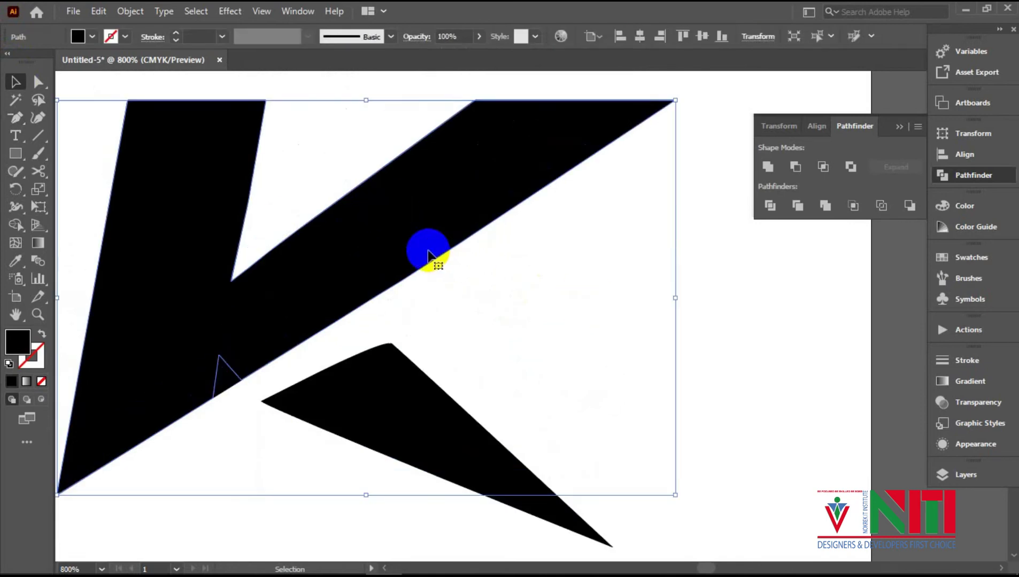
{"action": "scroll", "coordinate": [428, 251], "scroll_direction": "down", "scroll_amount": 3}
{"action": "key", "text": "a"}
{"action": "scroll", "coordinate": [401, 259], "scroll_direction": "up", "scroll_amount": 2}
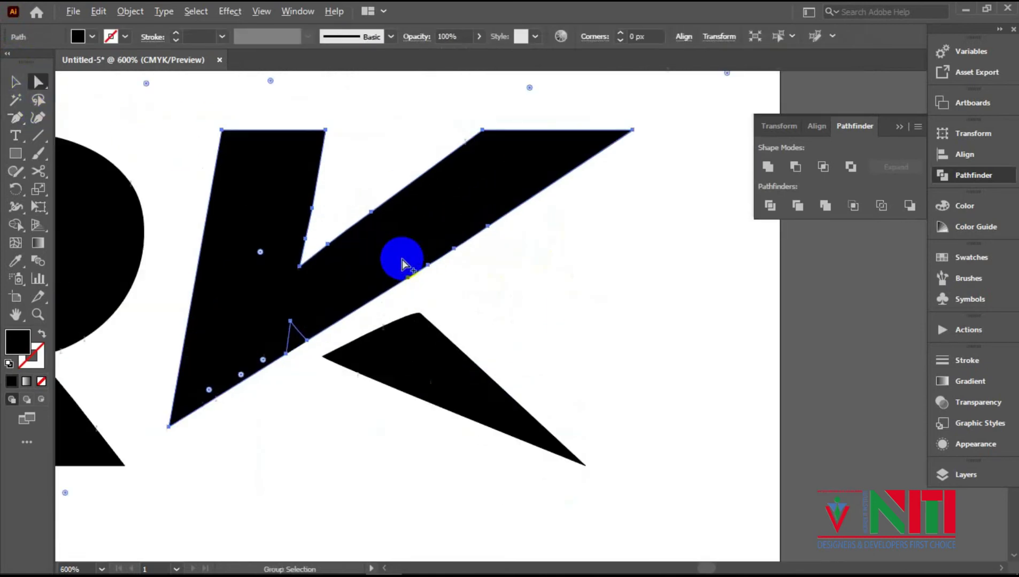
{"action": "left_click", "coordinate": [15, 82]}
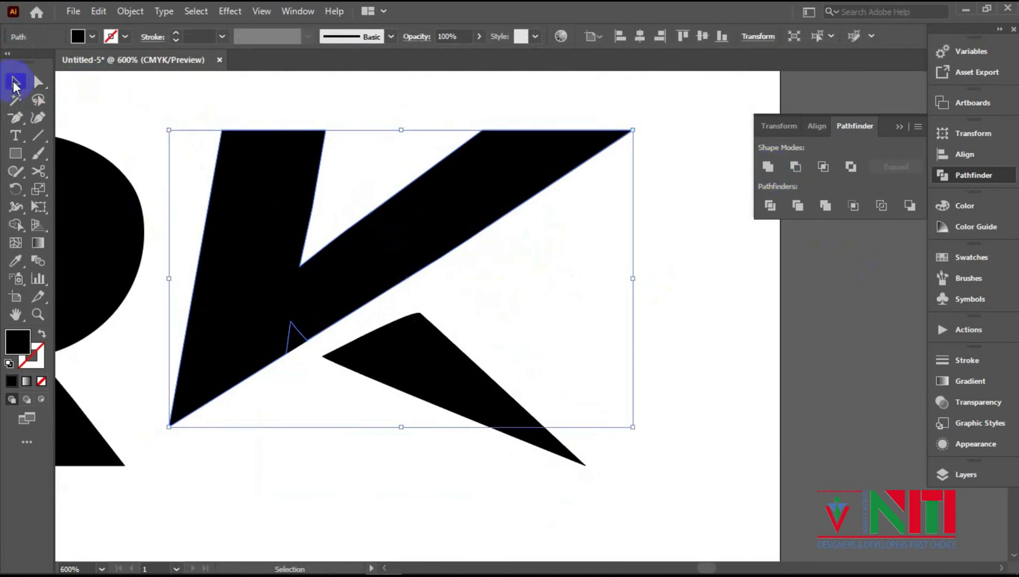
{"action": "left_click", "coordinate": [510, 105]}
{"action": "left_click", "coordinate": [256, 279]}
{"action": "key", "text": "ctrl+z"}
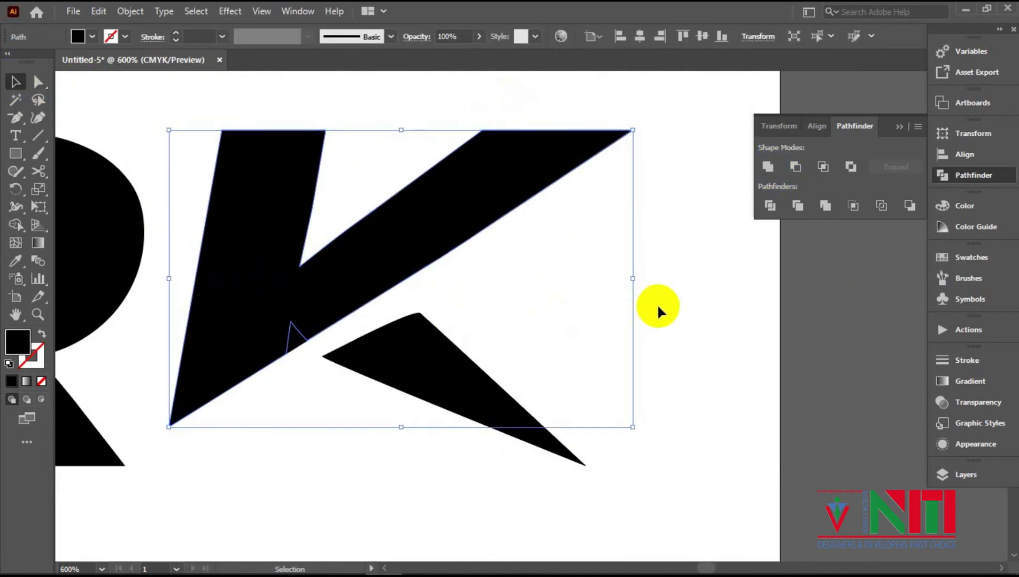
Select the leftover triangle outline at the K's junction together with the upper piece and unite them into one shape.
{"action": "left_click", "coordinate": [657, 307]}
{"action": "left_click_drag", "start_coordinate": [304, 374], "coordinate": [279, 317]}
{"action": "left_click", "coordinate": [246, 411]}
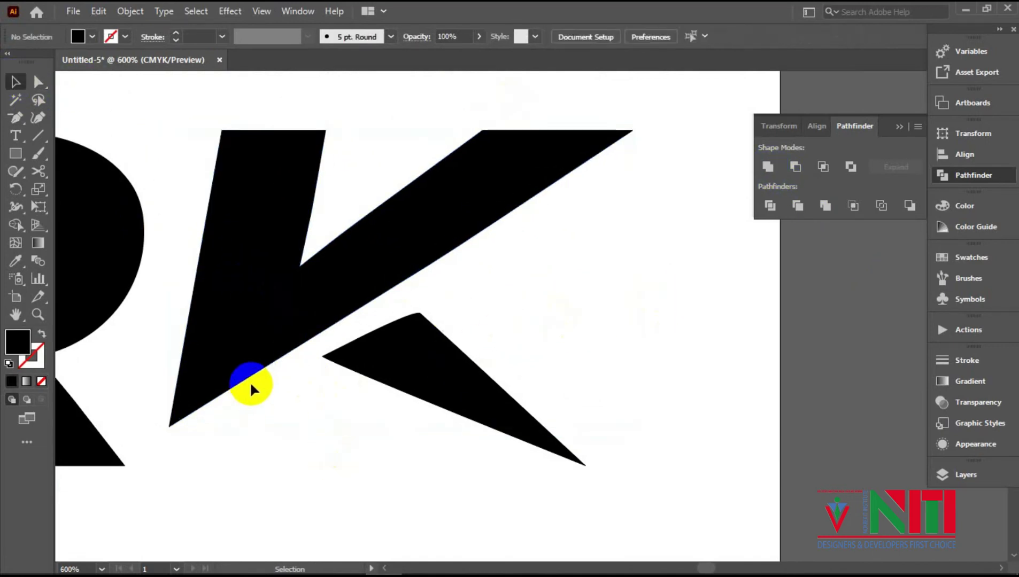
{"action": "left_click", "coordinate": [250, 383]}
{"action": "left_click", "coordinate": [265, 376]}
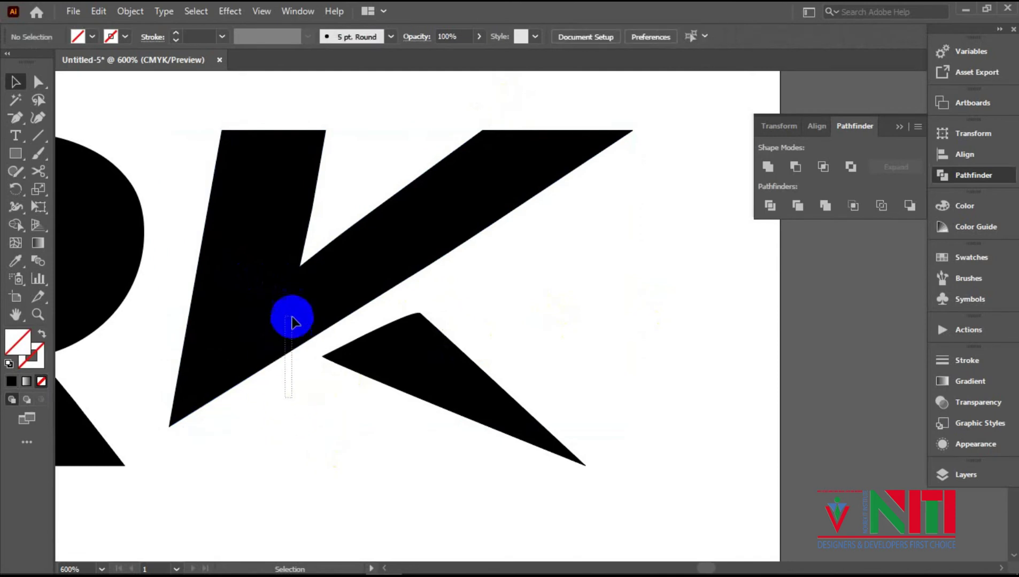
{"action": "left_click", "coordinate": [291, 321]}
{"action": "left_click", "coordinate": [767, 166]}
{"action": "left_click", "coordinate": [670, 243]}
Delete the extra edge anchors and the arm's upper inner corner anchor from the K's upper piece so the arm ends in a point.
{"action": "left_click", "coordinate": [473, 179]}
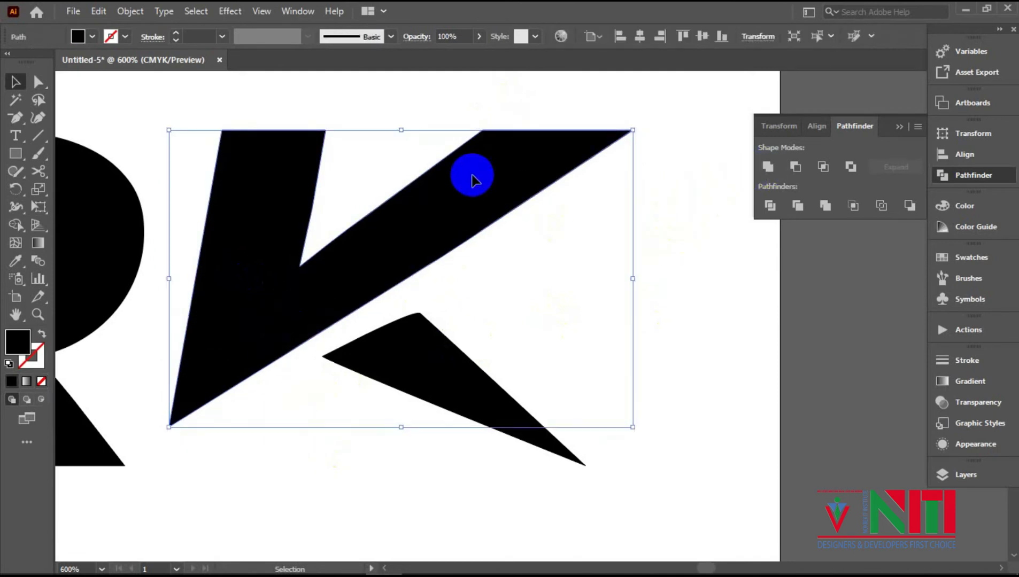
{"action": "left_click", "coordinate": [38, 83]}
{"action": "left_click", "coordinate": [17, 118]}
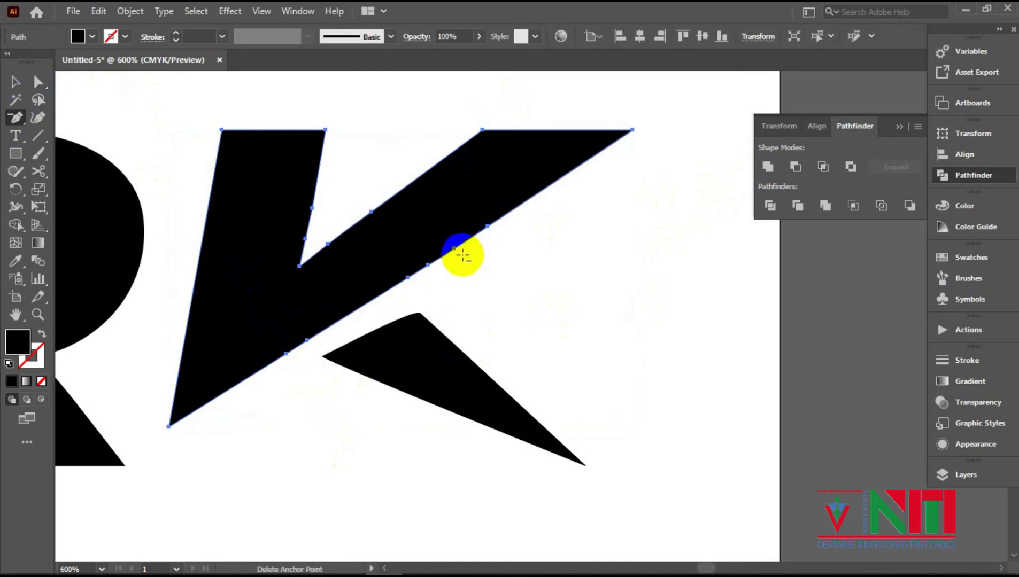
{"action": "left_click", "coordinate": [310, 214]}
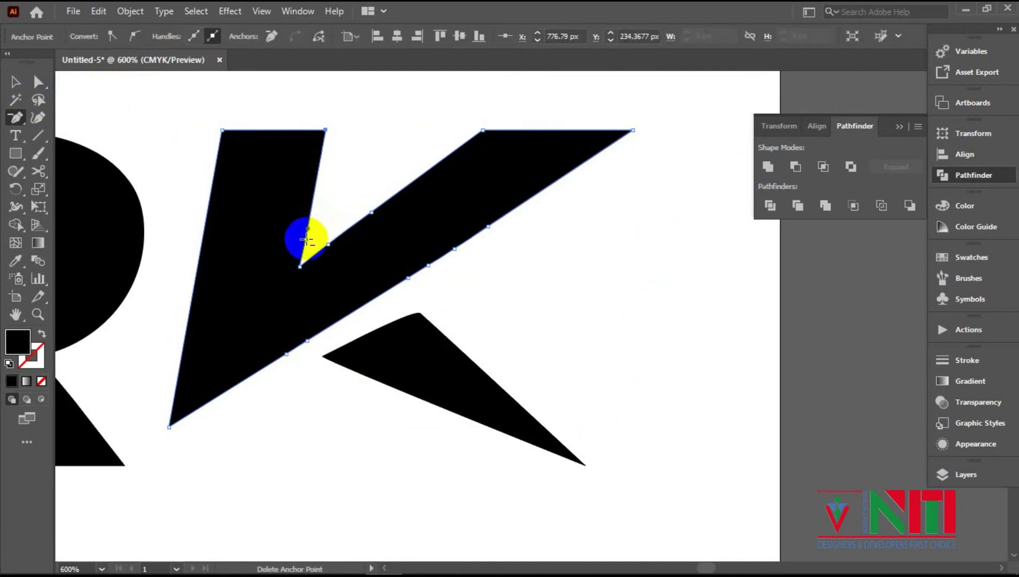
{"action": "left_click", "coordinate": [372, 212]}
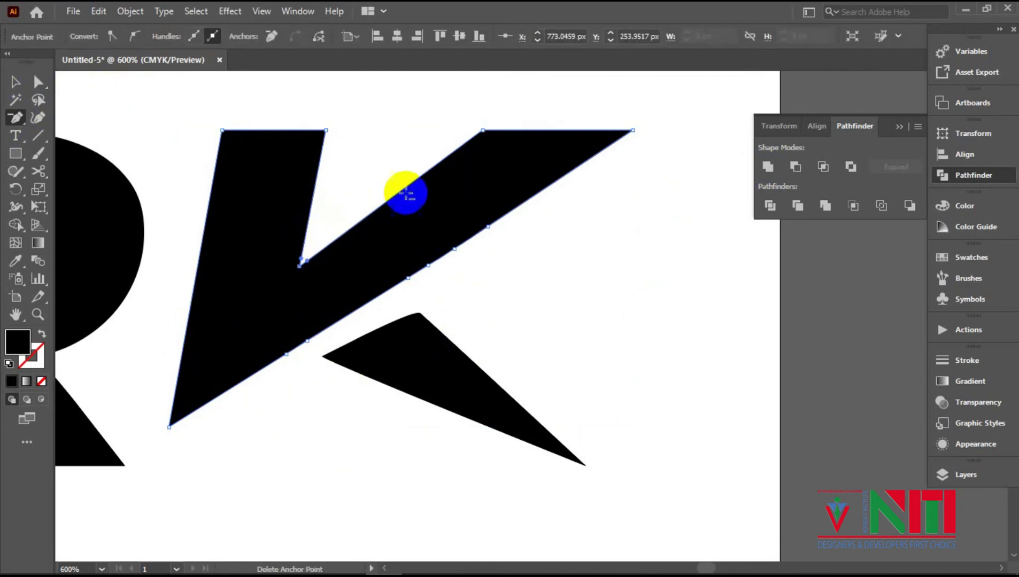
{"action": "left_click", "coordinate": [483, 129]}
{"action": "left_click", "coordinate": [487, 227]}
{"action": "left_click", "coordinate": [488, 228]}
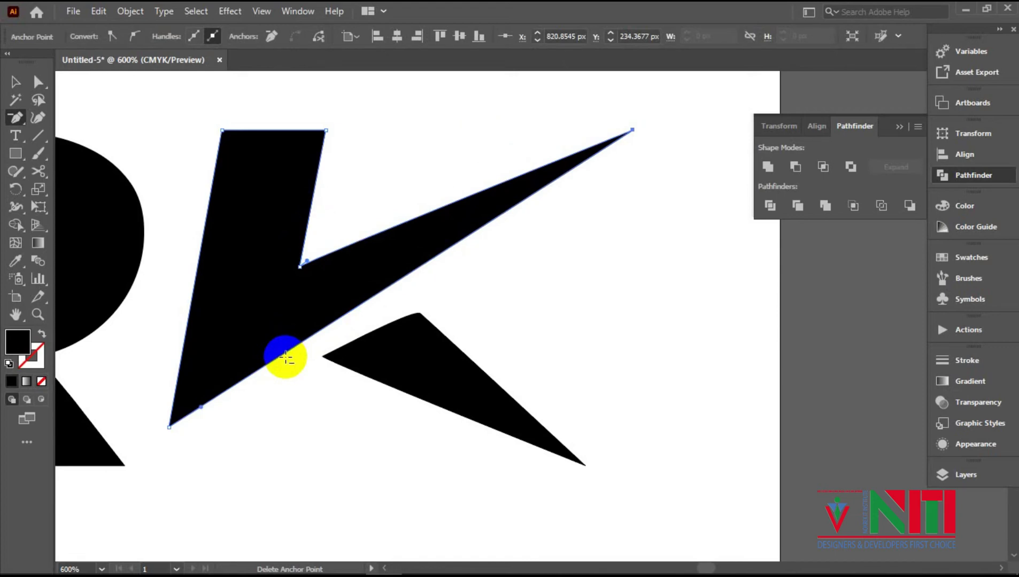
{"action": "left_click", "coordinate": [16, 86]}
Move the inner corner anchor where the A's crossbar meets its right leg down past the baseline to cut the crossbar free.
{"action": "scroll", "coordinate": [330, 338], "scroll_direction": "down", "scroll_amount": 5}
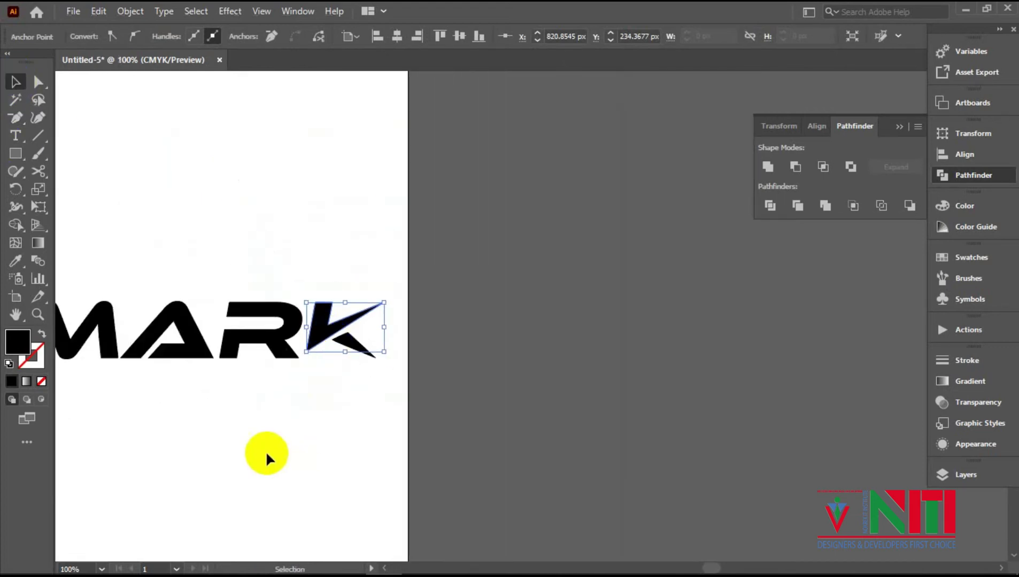
{"action": "left_click_drag", "start_coordinate": [305, 439], "coordinate": [677, 405]}
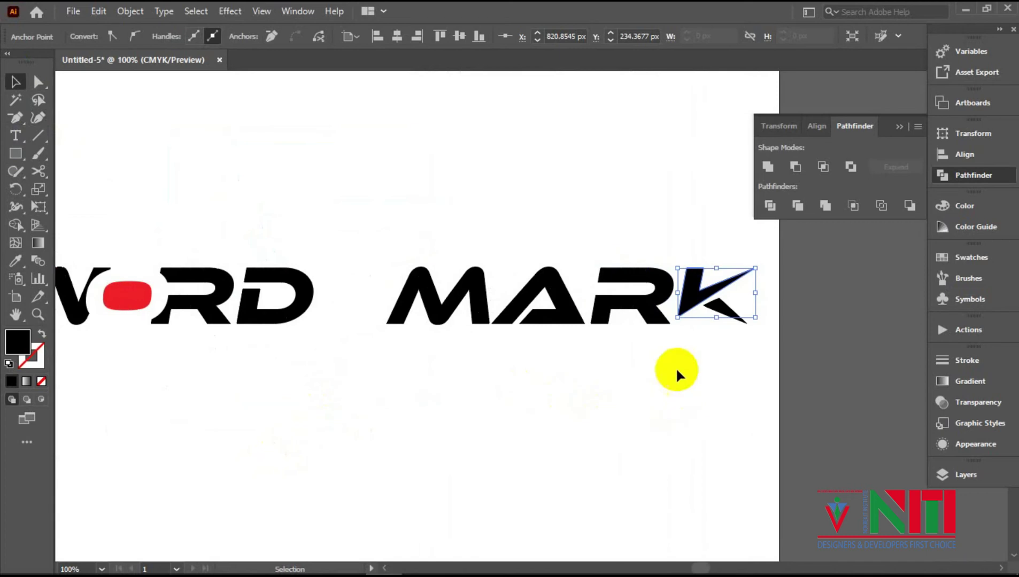
{"action": "scroll", "coordinate": [674, 367], "scroll_direction": "up", "scroll_amount": 4}
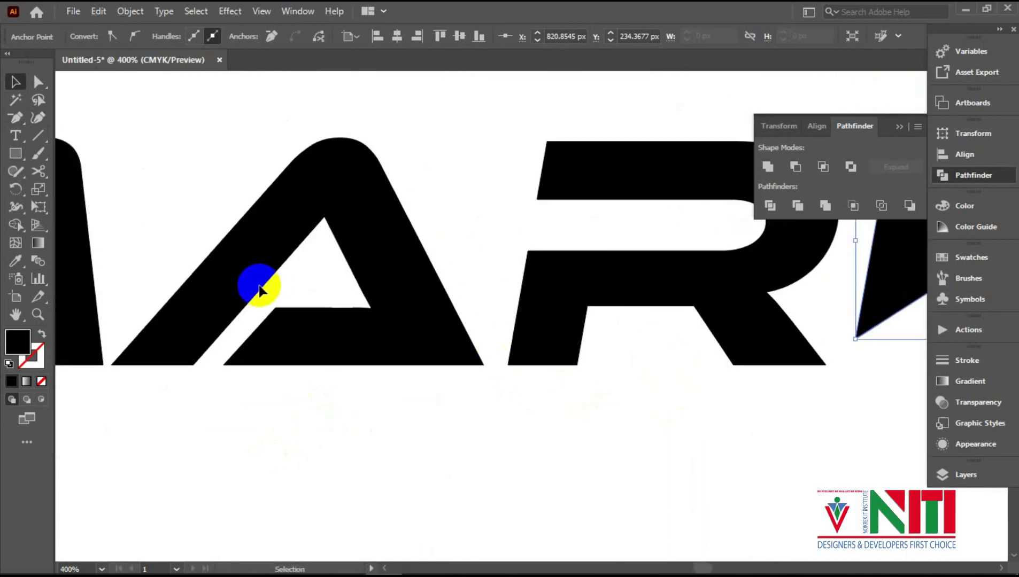
{"action": "left_click", "coordinate": [252, 237]}
{"action": "left_click", "coordinate": [38, 82]}
{"action": "left_click", "coordinate": [372, 316]}
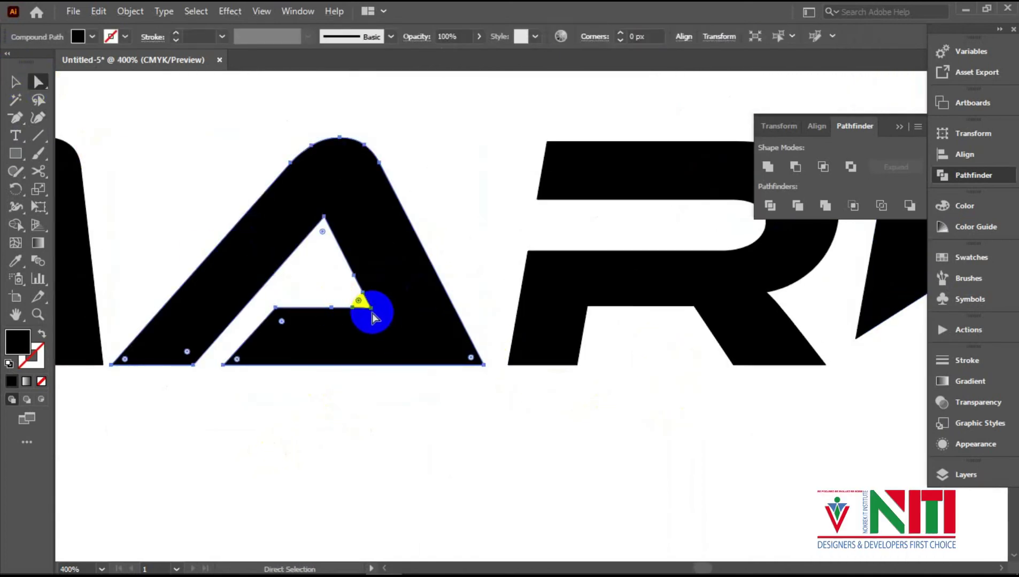
{"action": "left_click_drag", "start_coordinate": [373, 317], "coordinate": [412, 388]}
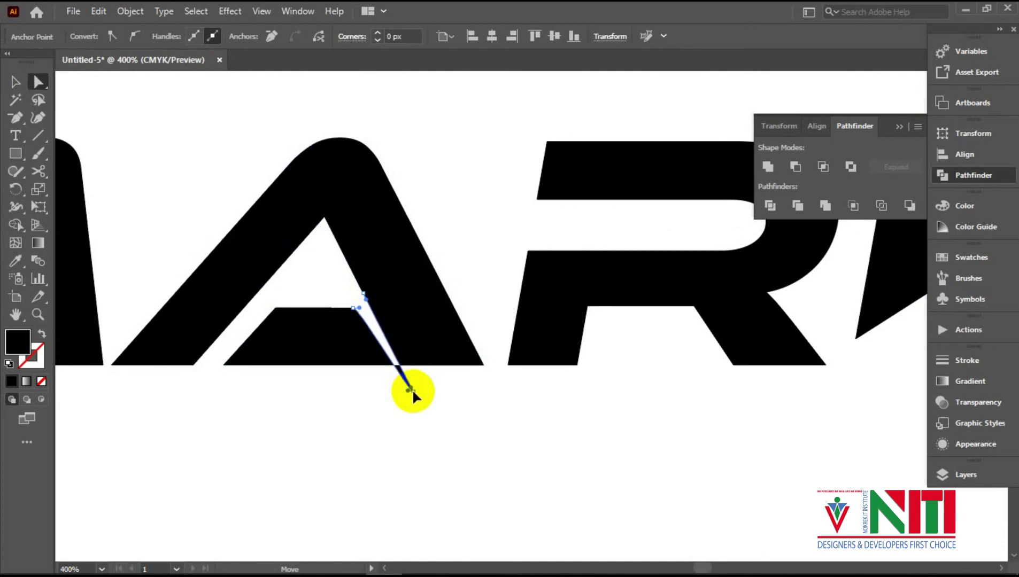
Ungroup the A and delete its separated crossbar and the small spike below the baseline.
{"action": "left_click", "coordinate": [15, 83]}
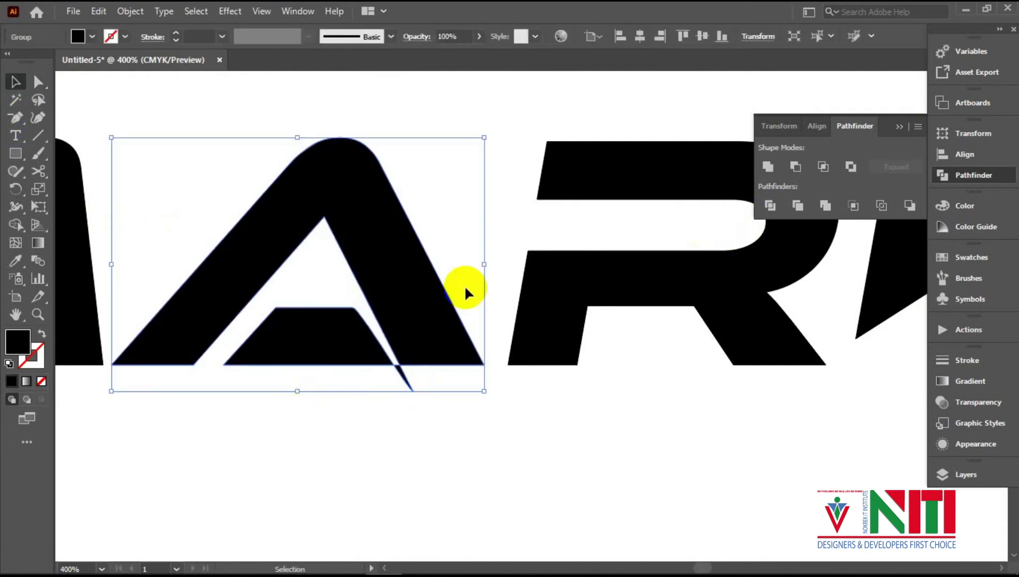
{"action": "right_click", "coordinate": [406, 296]}
{"action": "left_click", "coordinate": [422, 421]}
{"action": "left_click", "coordinate": [406, 384]}
{"action": "left_click", "coordinate": [359, 359], "text": "shift"}
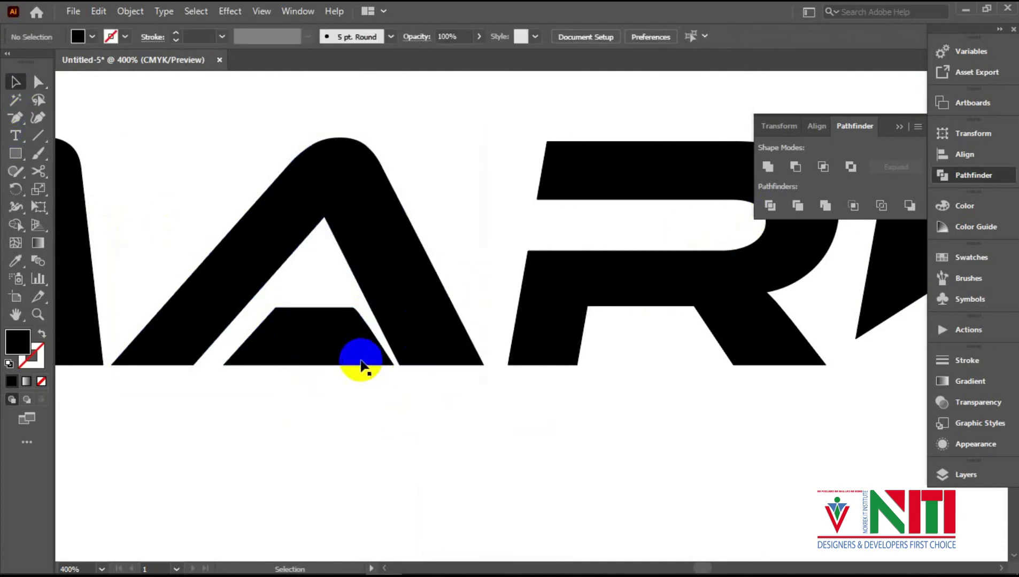
{"action": "key", "text": "Delete"}
{"action": "left_click", "coordinate": [399, 277]}
{"action": "left_click", "coordinate": [130, 11]}
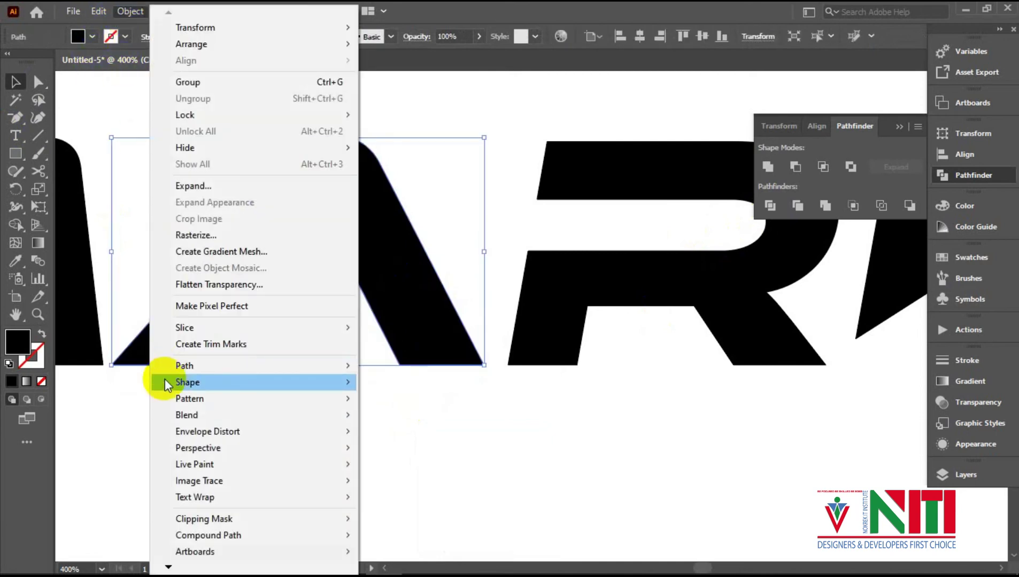
{"action": "mouse_move", "coordinate": [342, 365]}
{"action": "left_click", "coordinate": [402, 422]}
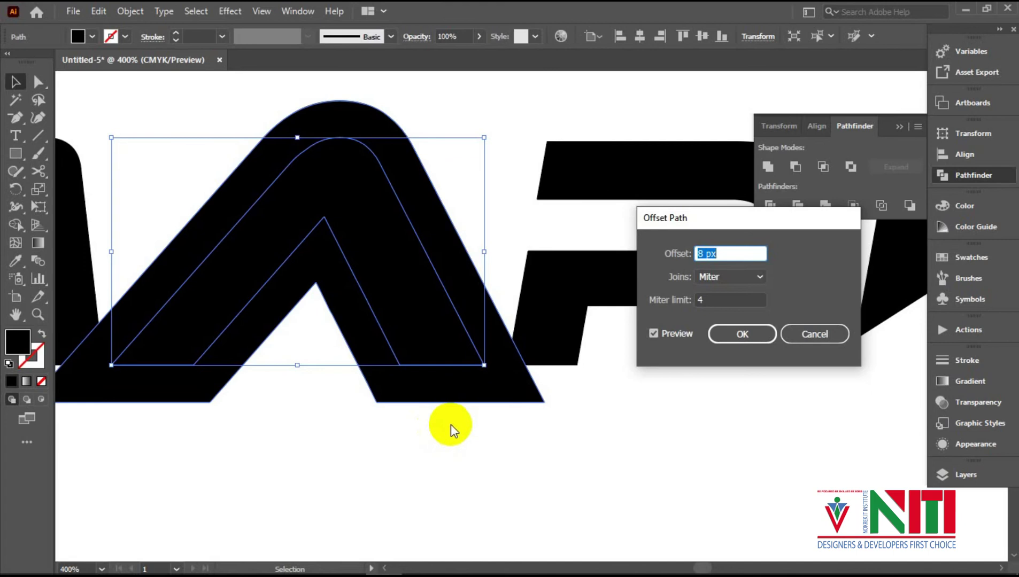
{"action": "left_click", "coordinate": [811, 334]}
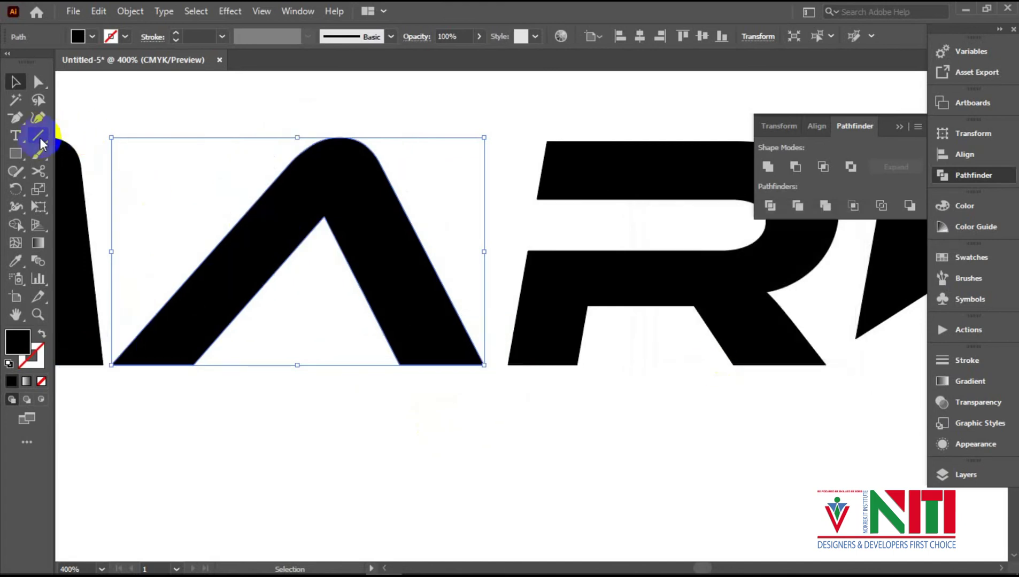
Draw a rectangle over the A's inner opening, from the left leg's inner foot corner up past the opening's peak.
{"action": "left_click", "coordinate": [16, 153]}
{"action": "scroll", "coordinate": [219, 375], "scroll_direction": "up", "scroll_amount": 3}
{"action": "scroll", "coordinate": [230, 371], "scroll_direction": "down", "scroll_amount": 2}
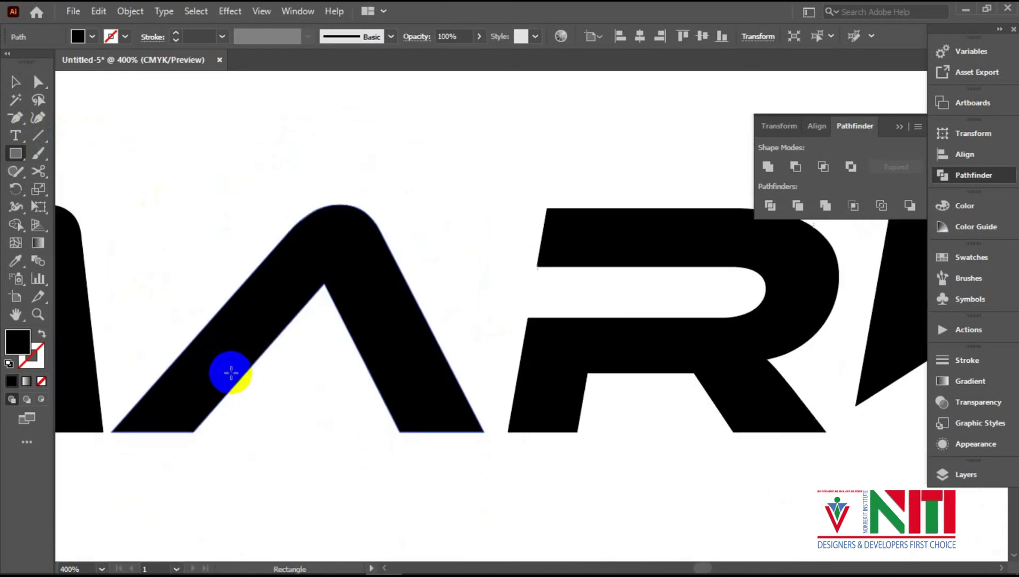
{"action": "scroll", "coordinate": [229, 371], "scroll_direction": "down", "scroll_amount": 1}
{"action": "scroll", "coordinate": [229, 371], "scroll_direction": "up", "scroll_amount": 2}
{"action": "left_click_drag", "start_coordinate": [225, 382], "coordinate": [302, 287]}
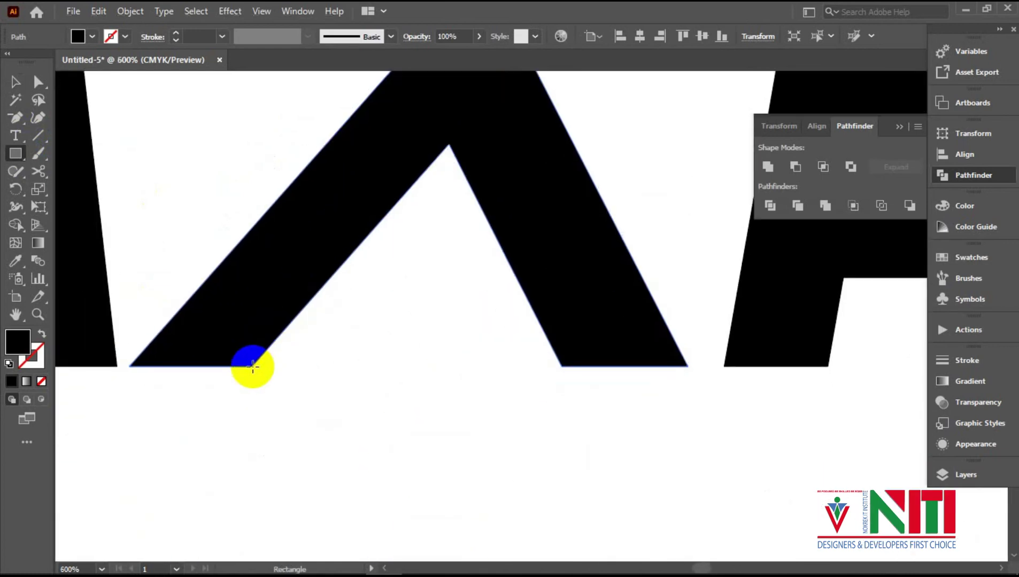
{"action": "left_click_drag", "start_coordinate": [251, 366], "coordinate": [605, 128]}
Fill the rectangle over the A with red.
{"action": "scroll", "coordinate": [337, 321], "scroll_direction": "down", "scroll_amount": 3}
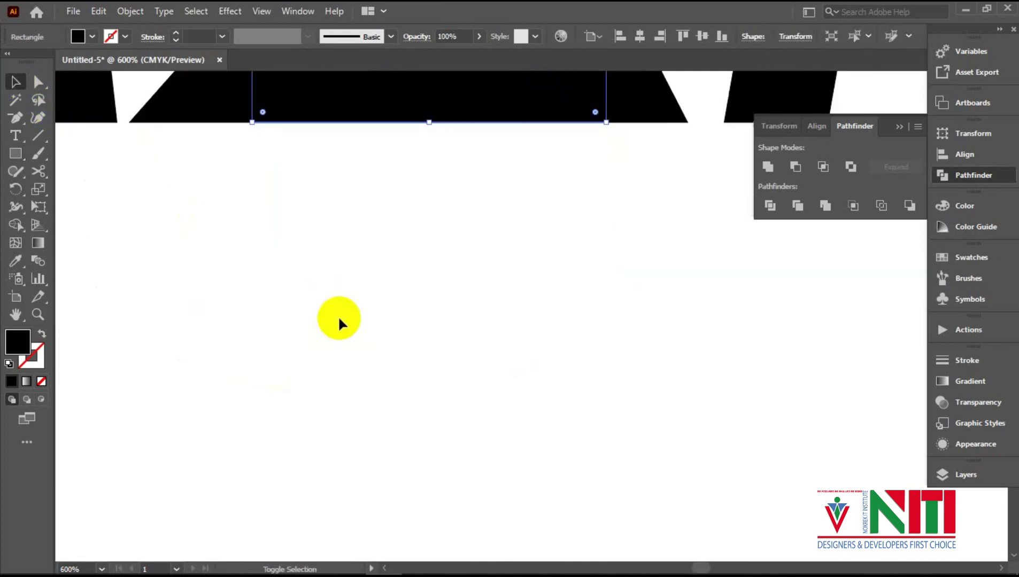
{"action": "scroll", "coordinate": [364, 336], "scroll_direction": "up", "scroll_amount": 6}
{"action": "left_click", "coordinate": [92, 36]}
{"action": "left_click", "coordinate": [21, 116]}
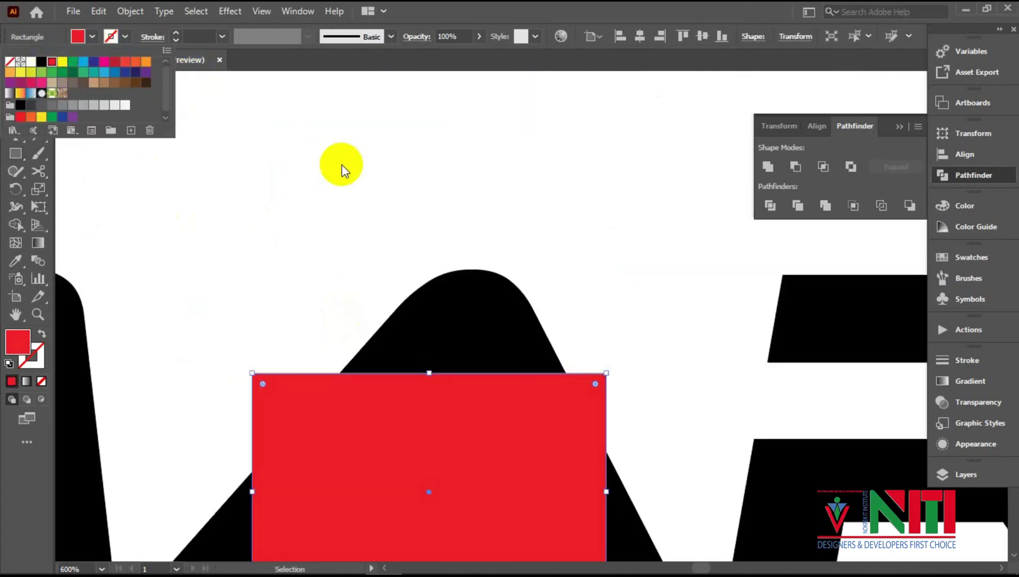
{"action": "left_click", "coordinate": [287, 191]}
Create an offset copy of the A's path at 8 px with miter joins.
{"action": "scroll", "coordinate": [342, 199], "scroll_direction": "down", "scroll_amount": 2}
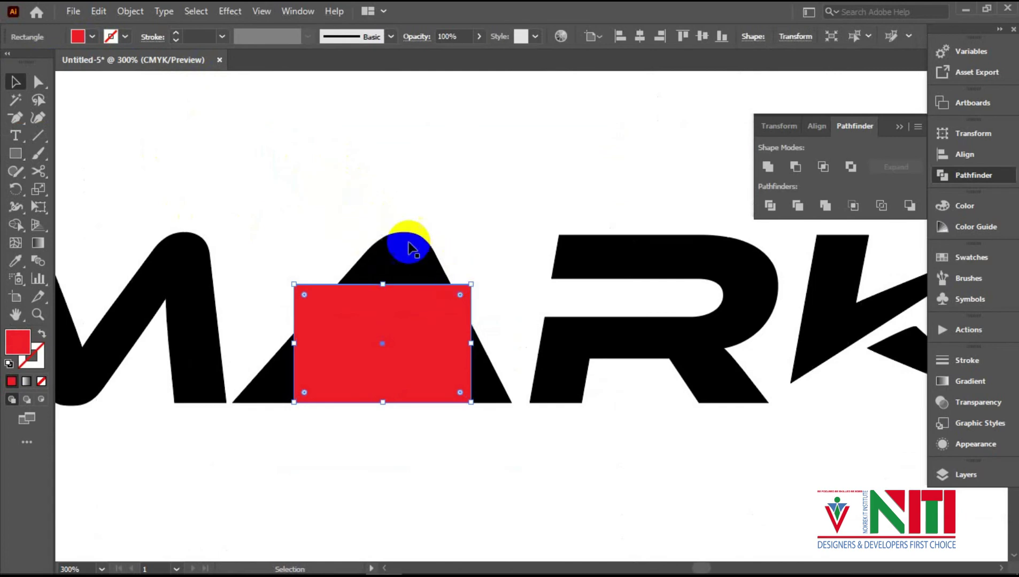
{"action": "left_click", "coordinate": [405, 245]}
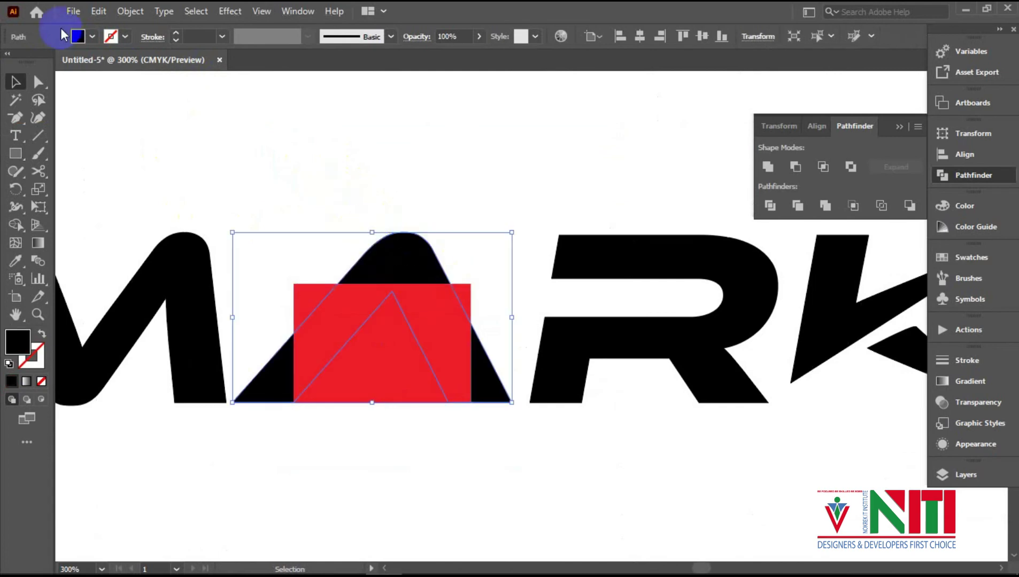
{"action": "left_click", "coordinate": [145, 17]}
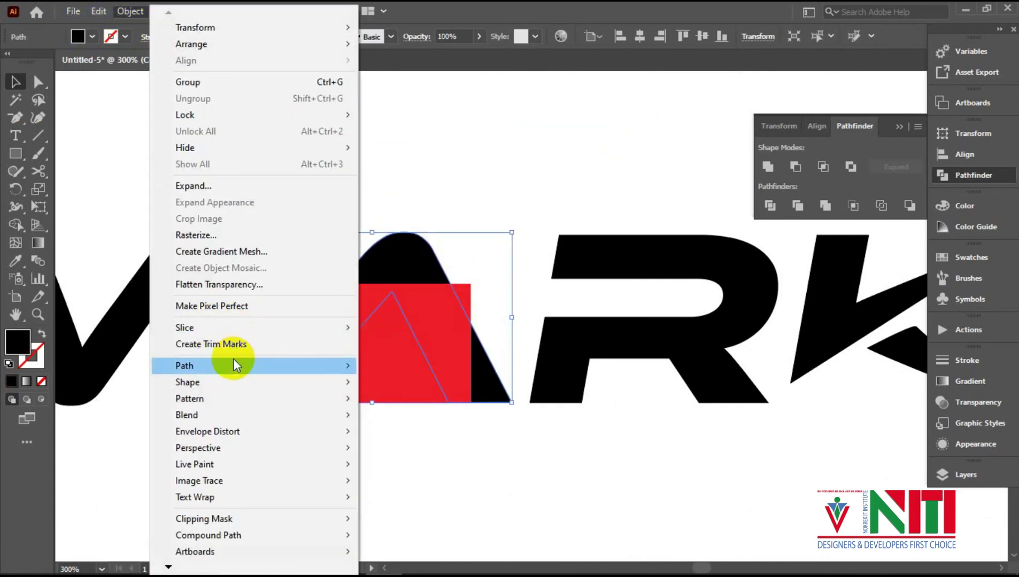
{"action": "mouse_move", "coordinate": [233, 365]}
{"action": "left_click", "coordinate": [401, 421]}
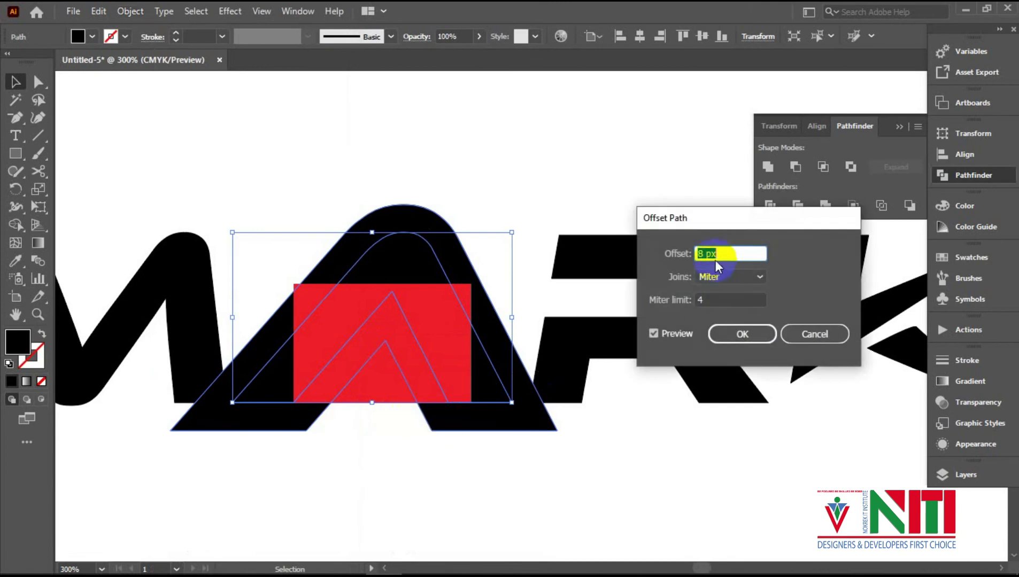
{"action": "left_click", "coordinate": [737, 335]}
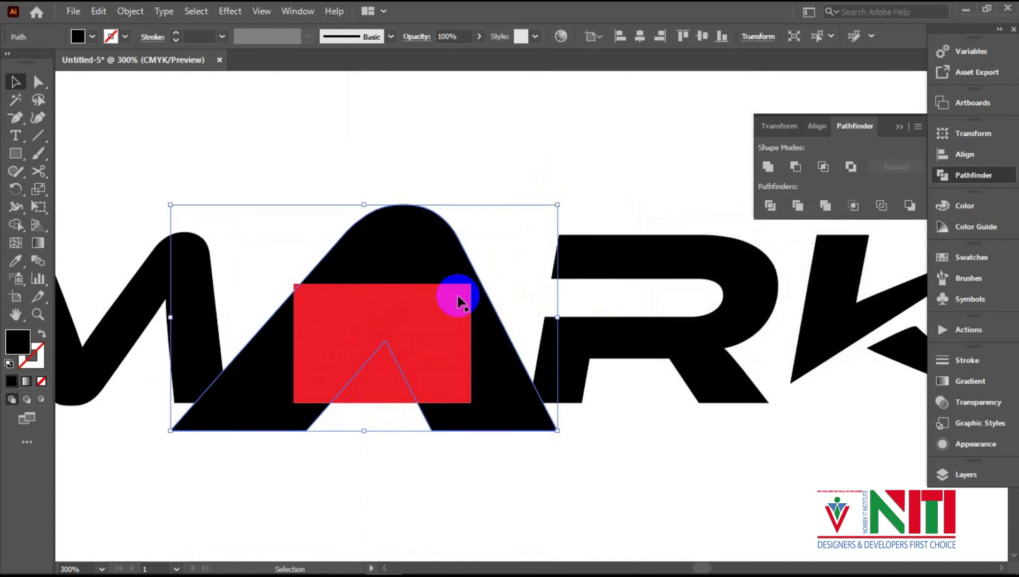
Divide the red rectangle and the enlarged A outline with Pathfinder, and ungroup the resulting pieces.
{"action": "left_click", "coordinate": [525, 182]}
{"action": "left_click", "coordinate": [466, 333]}
{"action": "left_click", "coordinate": [495, 324], "text": "shift"}
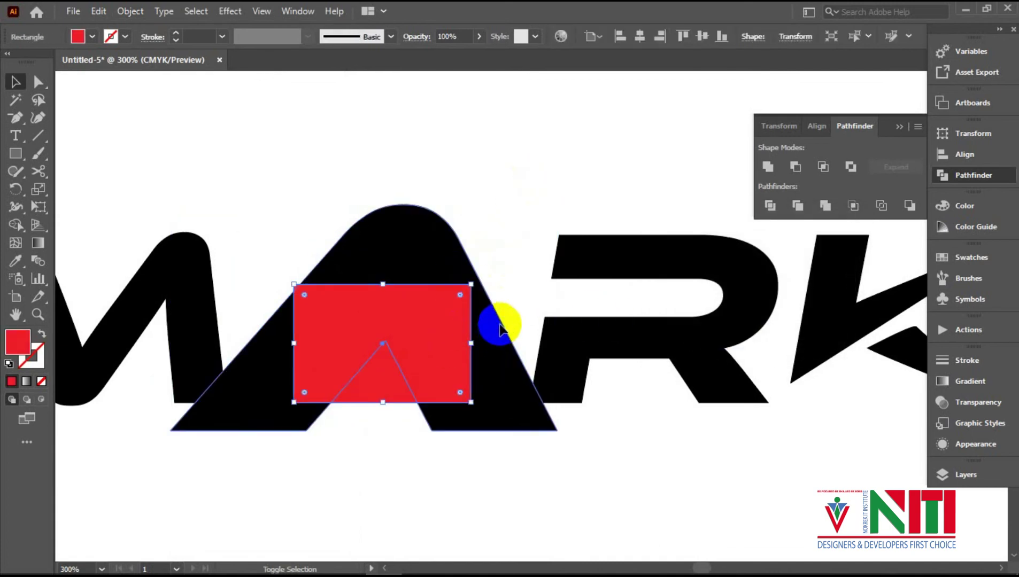
{"action": "left_click", "coordinate": [769, 206]}
{"action": "right_click", "coordinate": [435, 357]}
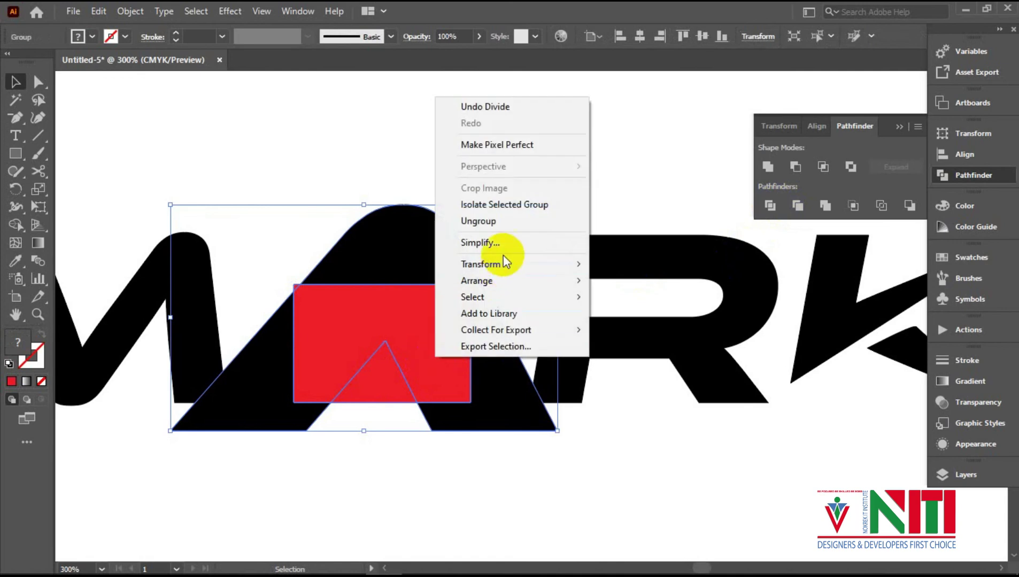
{"action": "left_click", "coordinate": [502, 221]}
Delete the enlarged A's black pieces and the surplus red pieces, keeping only the red inner triangle, and check the paths in outline view.
{"action": "left_click", "coordinate": [595, 174]}
{"action": "left_click", "coordinate": [455, 234]}
{"action": "key", "text": "Delete"}
{"action": "key", "text": "Delete"}
{"action": "left_click", "coordinate": [268, 318]}
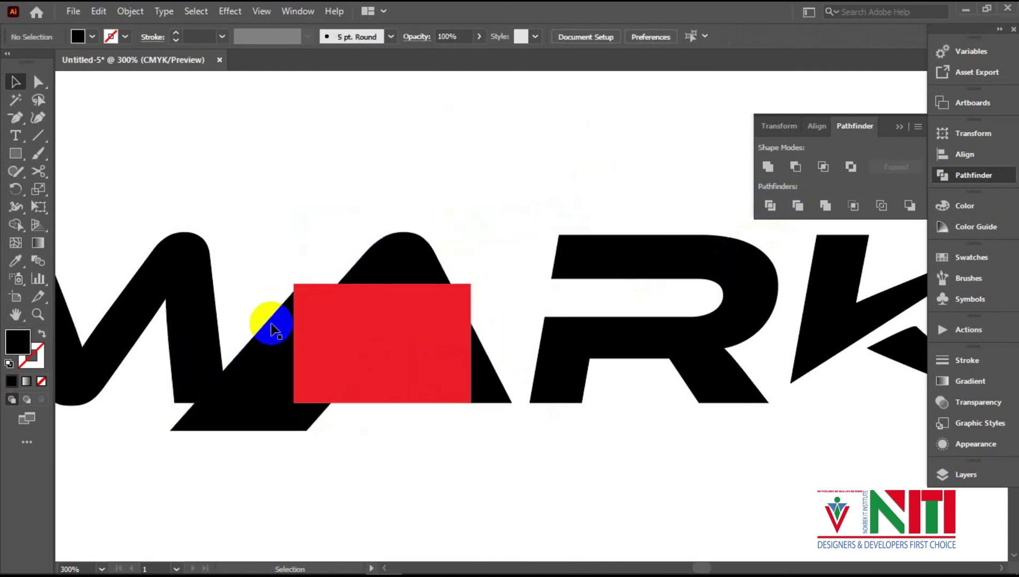
{"action": "key", "text": "Delete"}
{"action": "left_click", "coordinate": [303, 296]}
{"action": "key", "text": "Delete"}
{"action": "left_click", "coordinate": [343, 314]}
{"action": "left_click", "coordinate": [296, 289]}
{"action": "key", "text": "Delete"}
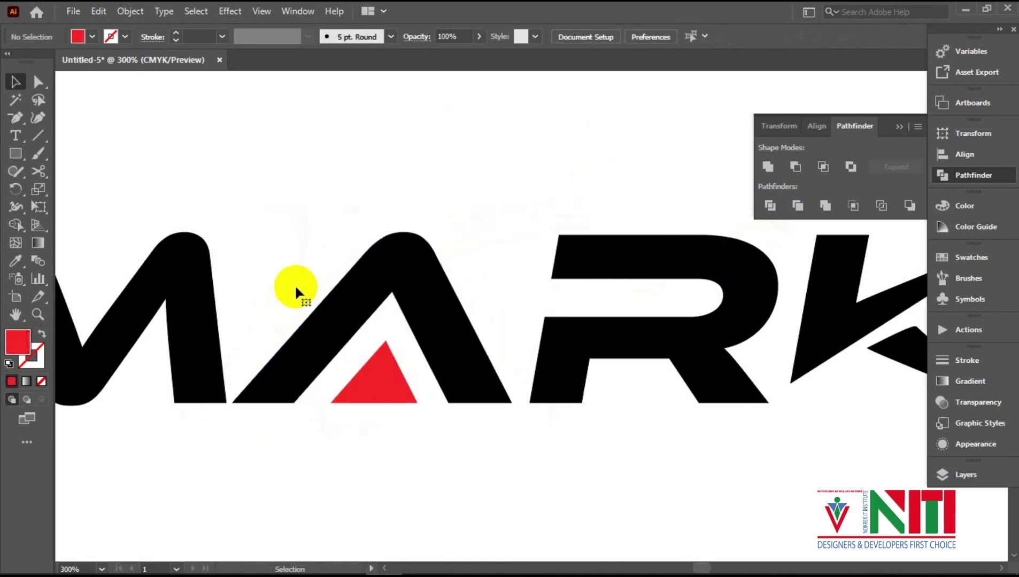
{"action": "key", "text": "ctrl+y"}
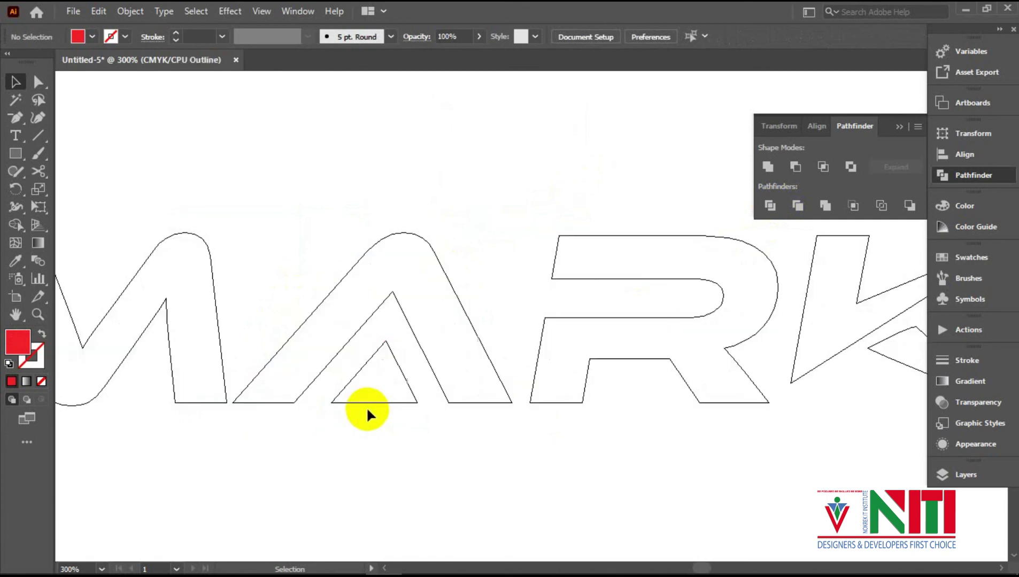
{"action": "key", "text": "ctrl+y"}
Nudge the whole word MARK left towards WORD, leaving a narrow word gap after the D.
{"action": "scroll", "coordinate": [367, 412], "scroll_direction": "down", "scroll_amount": 1}
{"action": "scroll", "coordinate": [366, 410], "scroll_direction": "down", "scroll_amount": 4}
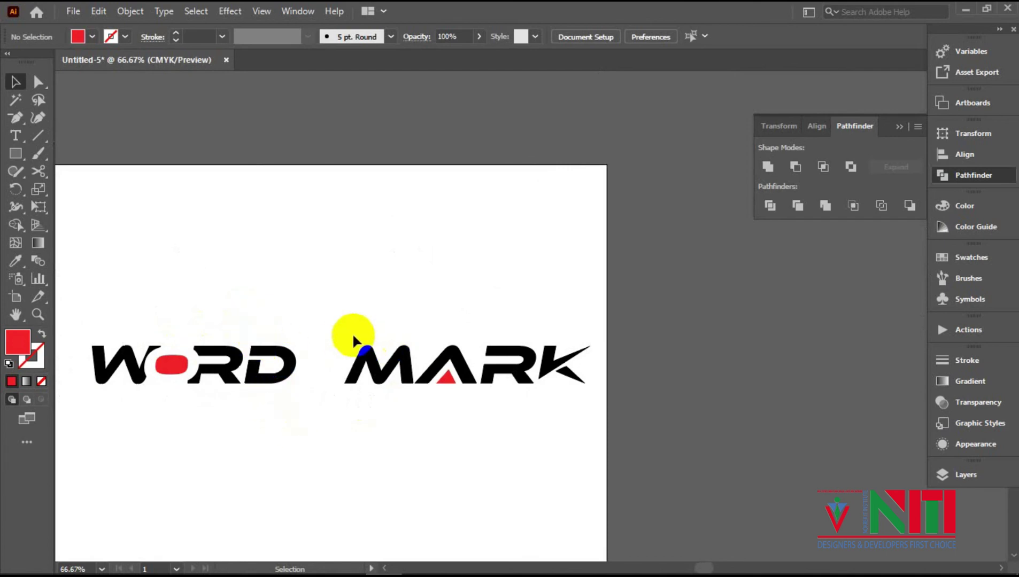
{"action": "left_click_drag", "start_coordinate": [593, 401], "coordinate": [591, 399]}
{"action": "key", "text": "shift+Left"}
{"action": "key", "text": "shift+Left"}
{"action": "key", "text": "shift+Left"}
{"action": "key", "text": "shift+Left"}
{"action": "key", "text": "shift+Left"}
{"action": "key", "text": "shift+Left"}
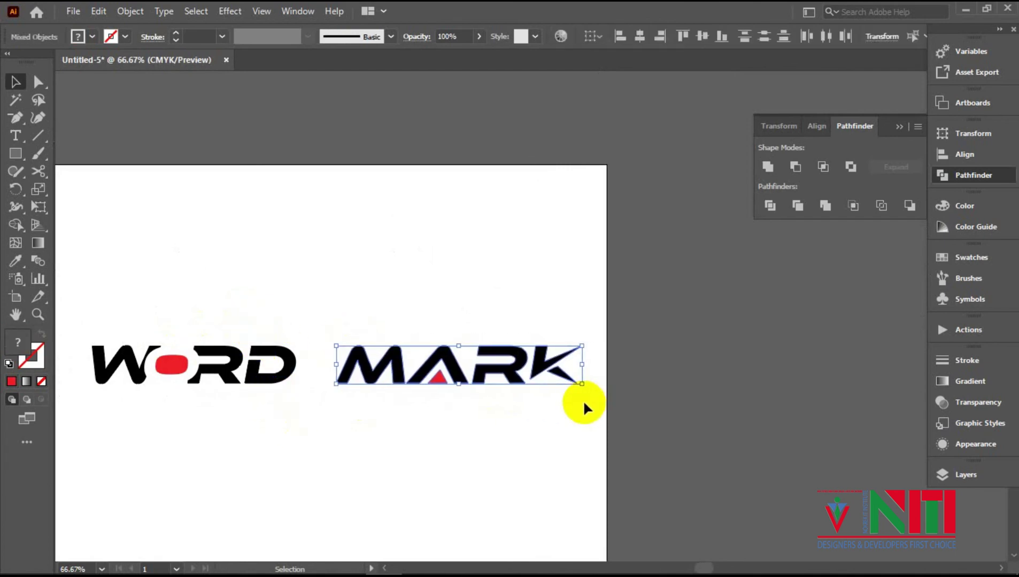
{"action": "key", "text": "shift+Left"}
{"action": "key", "text": "shift+Left"}
{"action": "key", "text": "shift+Left"}
{"action": "key", "text": "shift+Left"}
{"action": "key", "text": "shift+Left"}
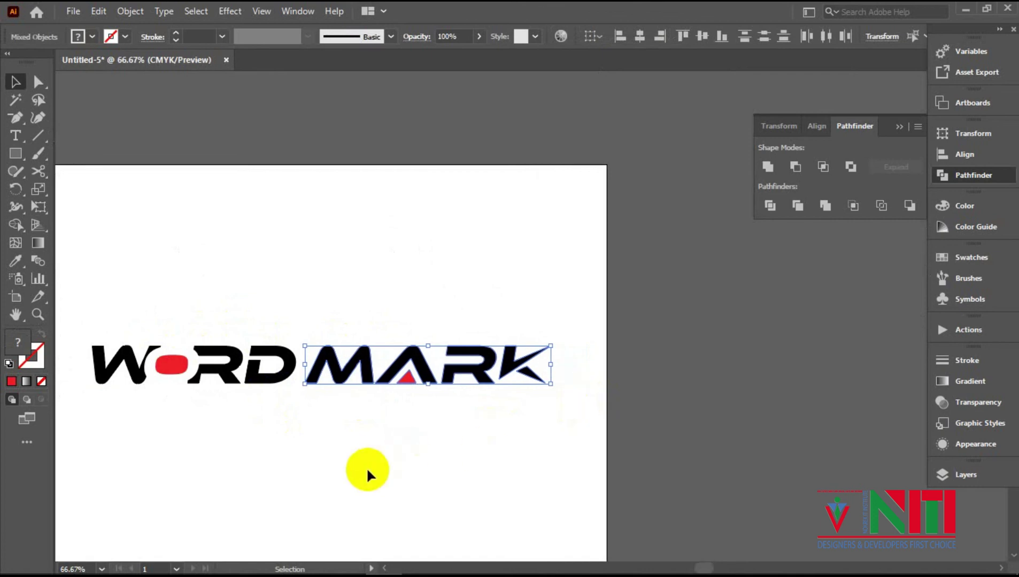
{"action": "key", "text": "Right"}
{"action": "key", "text": "Right"}
{"action": "key", "text": "Right"}
{"action": "key", "text": "Right"}
{"action": "key", "text": "Right"}
{"action": "key", "text": "Right"}
{"action": "left_click", "coordinate": [366, 470]}
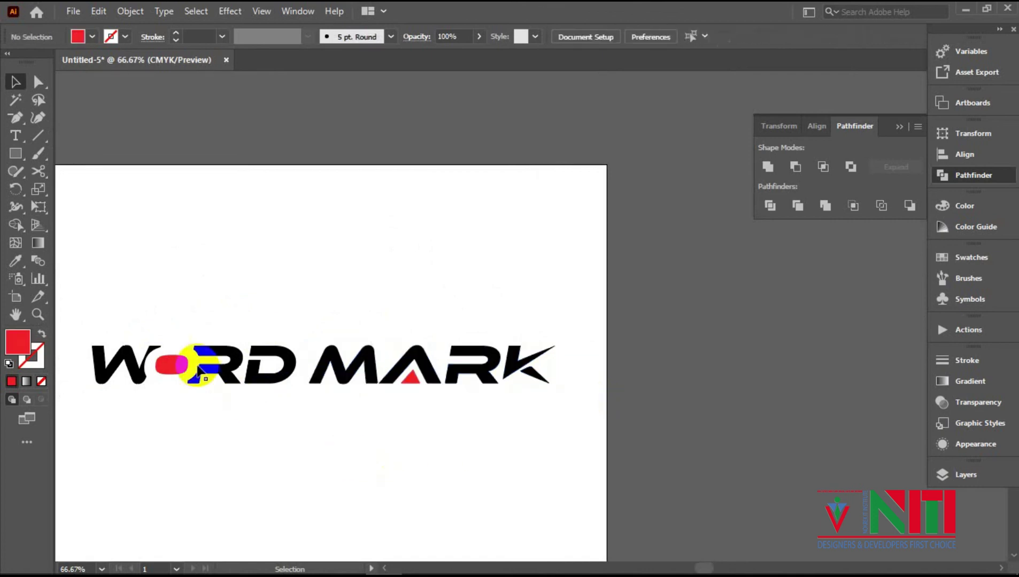
Try a magenta fill on the letters W, R and D of WORD and undo it.
{"action": "left_click_drag", "start_coordinate": [204, 331], "coordinate": [280, 385]}
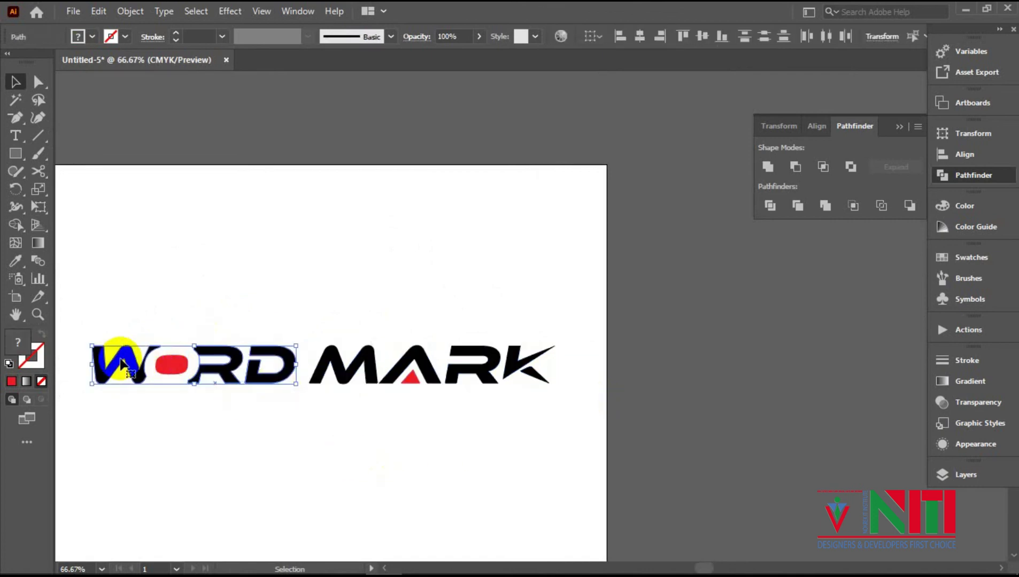
{"action": "left_click", "coordinate": [92, 37]}
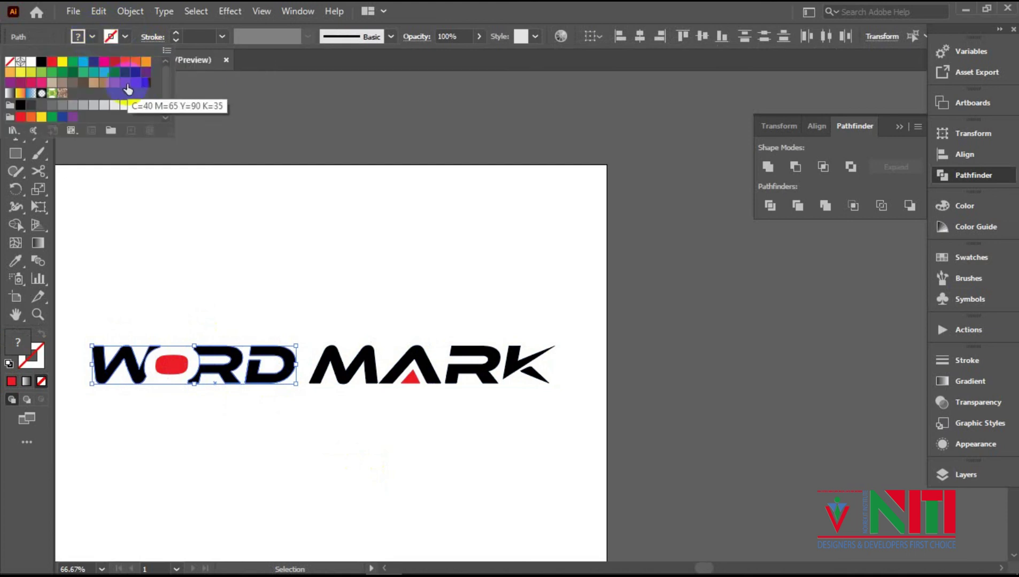
{"action": "left_click", "coordinate": [103, 63]}
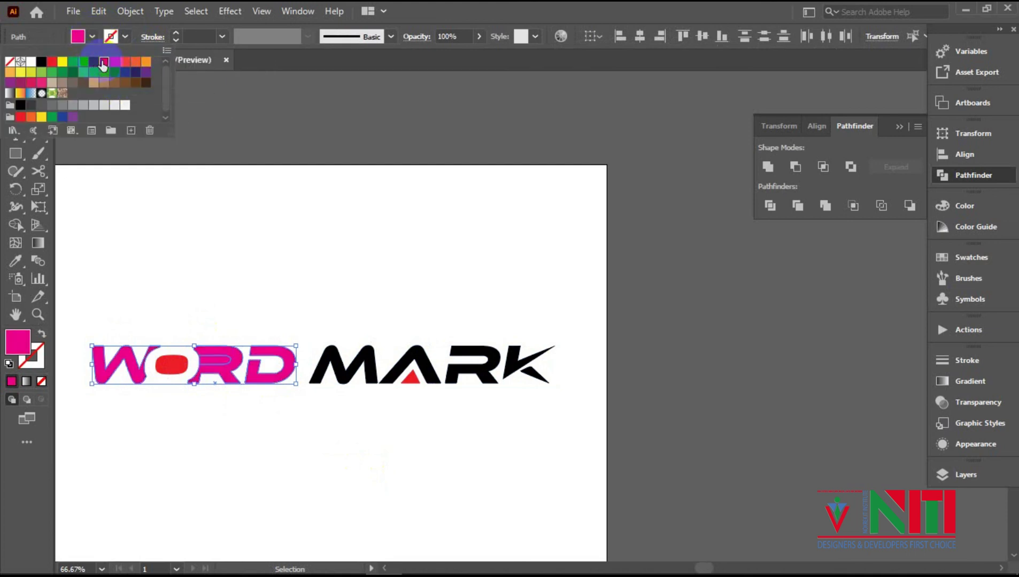
{"action": "left_click", "coordinate": [498, 8]}
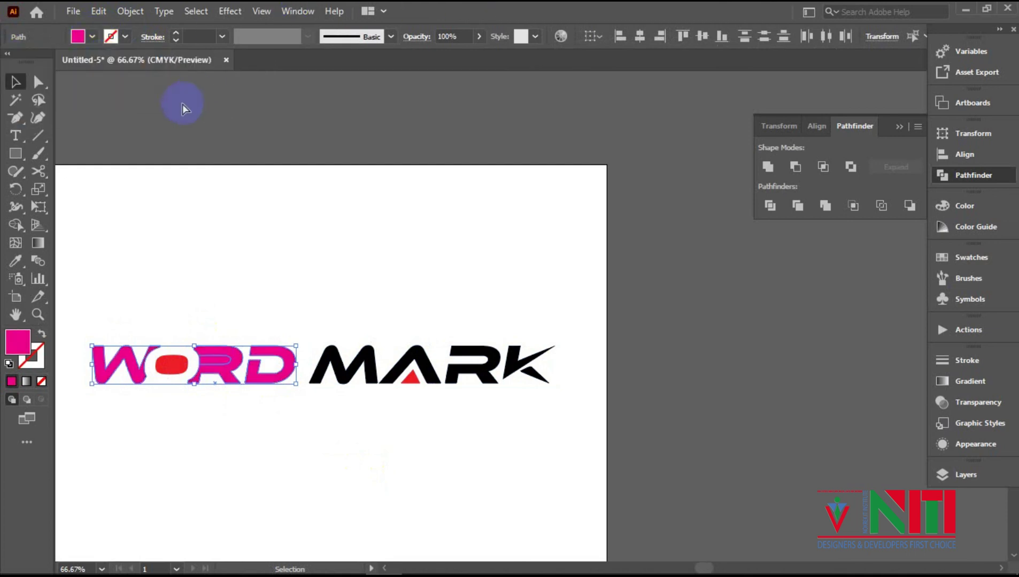
{"action": "left_click", "coordinate": [180, 101]}
{"action": "key", "text": "ctrl+z"}
{"action": "key", "text": "ctrl+z"}
{"action": "left_click", "coordinate": [179, 161]}
Delete the stray unfilled path inside the counter of the R in WORD.
{"action": "scroll", "coordinate": [289, 256], "scroll_direction": "up", "scroll_amount": 3}
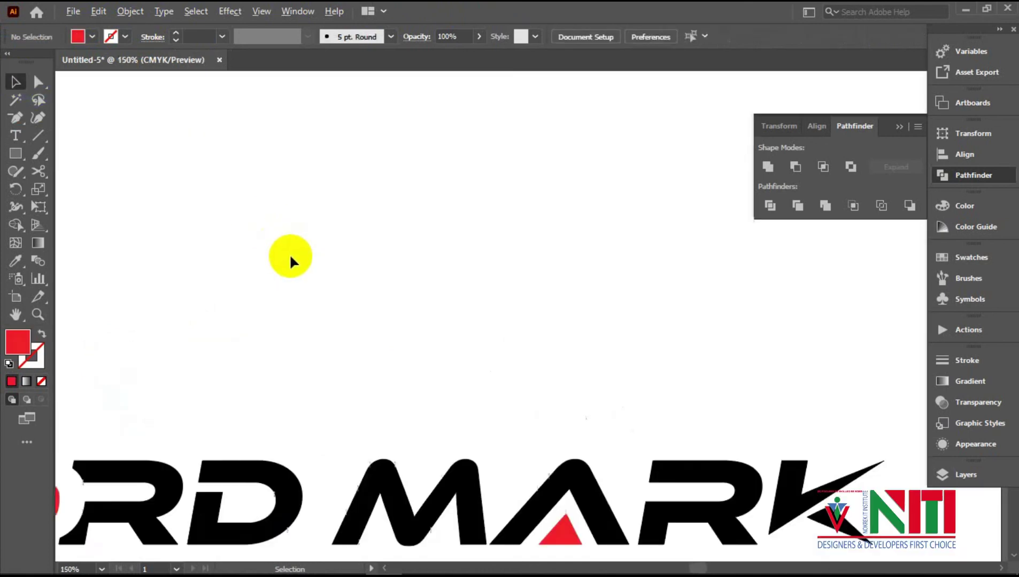
{"action": "left_click_drag", "start_coordinate": [209, 332], "coordinate": [324, 218]}
{"action": "left_click_drag", "start_coordinate": [168, 453], "coordinate": [170, 456]}
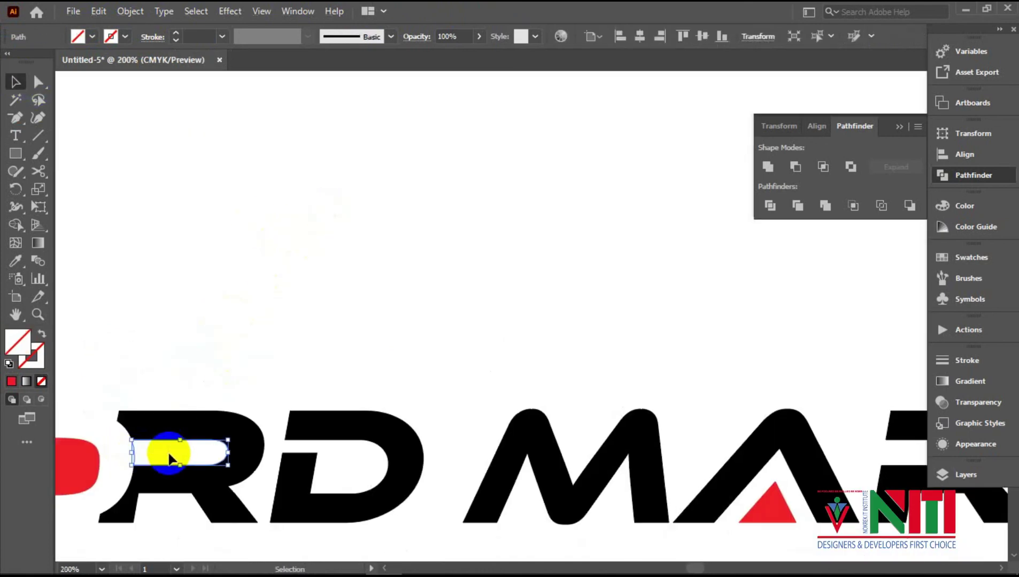
{"action": "key", "text": "Delete"}
{"action": "scroll", "coordinate": [169, 454], "scroll_direction": "down", "scroll_amount": 3}
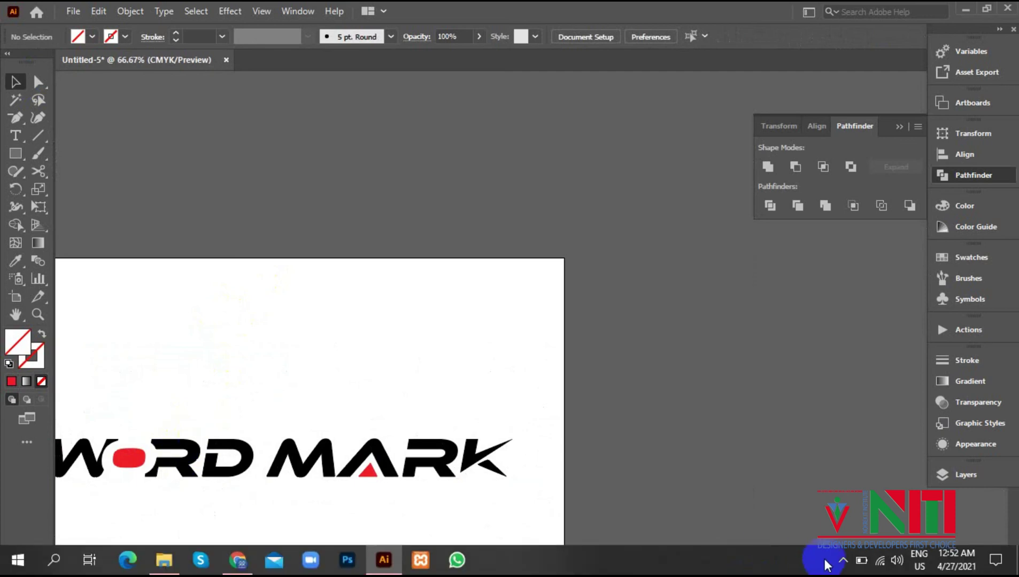
{"action": "left_click", "coordinate": [843, 561]}
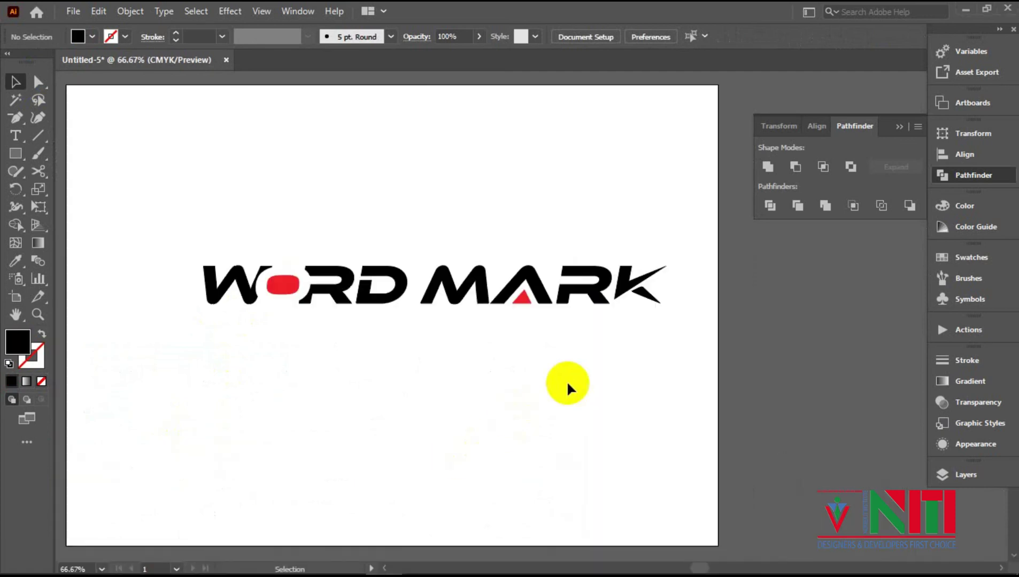
Recolour the K's upper piece with the red sampled from the shape inside the O.
{"action": "left_click", "coordinate": [626, 284]}
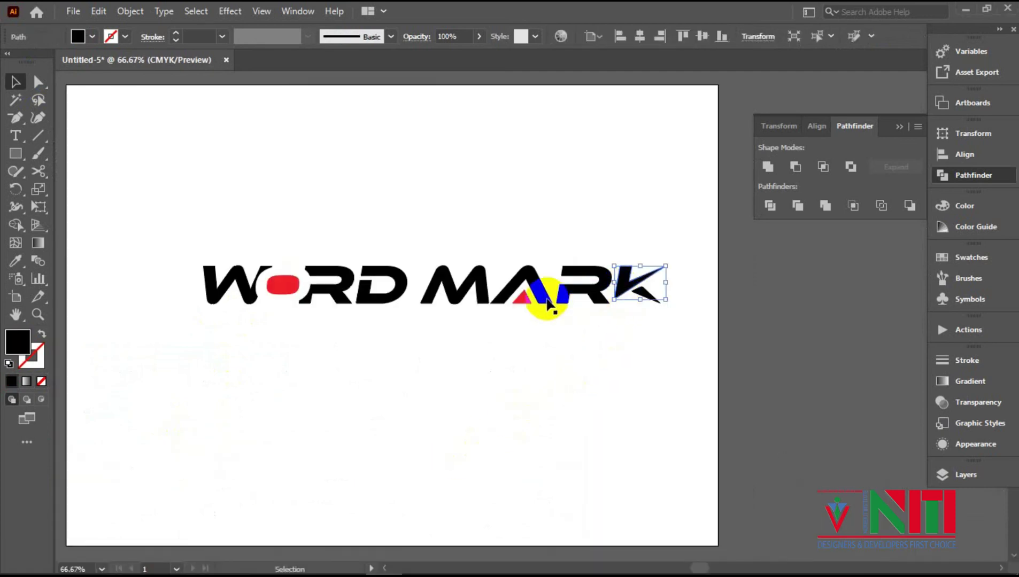
{"action": "left_click", "coordinate": [16, 261]}
{"action": "left_click", "coordinate": [282, 286]}
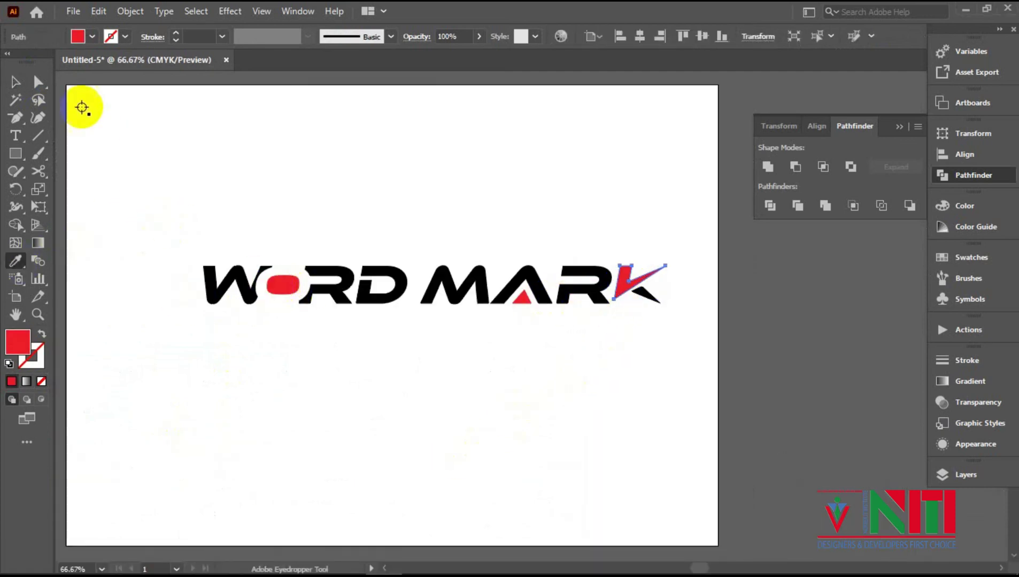
{"action": "left_click", "coordinate": [15, 82]}
{"action": "left_click", "coordinate": [342, 133]}
Fill the K's lower piece and all remaining black letters with a dark grey swatch.
{"action": "left_click", "coordinate": [642, 294]}
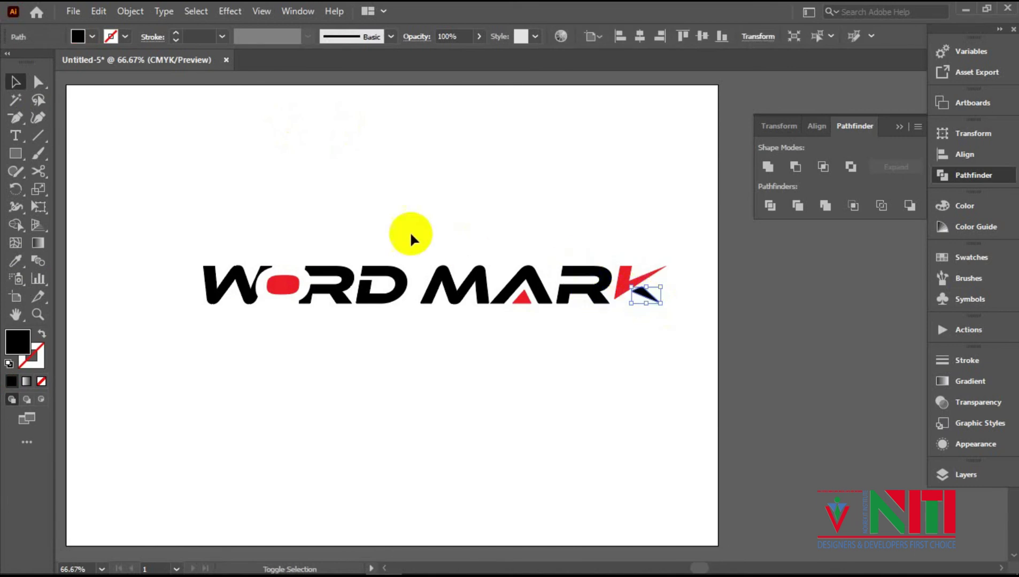
{"action": "left_click", "coordinate": [573, 274], "text": "shift"}
{"action": "left_click", "coordinate": [239, 287], "text": "shift"}
{"action": "left_click", "coordinate": [92, 37]}
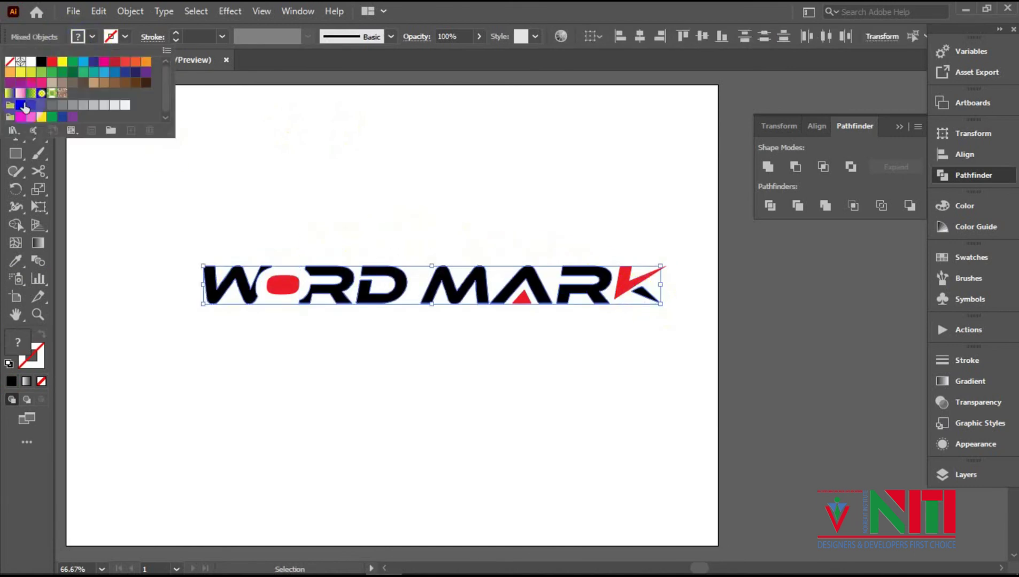
{"action": "left_click", "coordinate": [28, 107]}
{"action": "left_click", "coordinate": [296, 164]}
Group the complete WORD MARK logotype and move it down to the middle of the artboard.
{"action": "left_click_drag", "start_coordinate": [197, 169], "coordinate": [682, 391]}
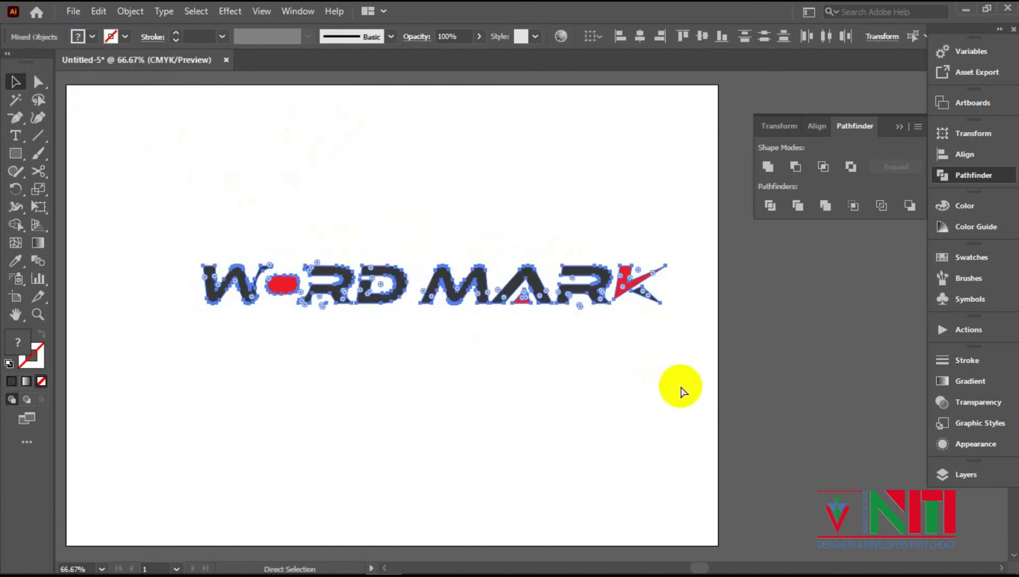
{"action": "key", "text": "ctrl+g"}
{"action": "left_click_drag", "start_coordinate": [590, 294], "coordinate": [589, 332]}
{"action": "scroll", "coordinate": [588, 344], "scroll_direction": "down", "scroll_amount": 1}
{"action": "scroll", "coordinate": [589, 345], "scroll_direction": "down", "scroll_amount": 1}
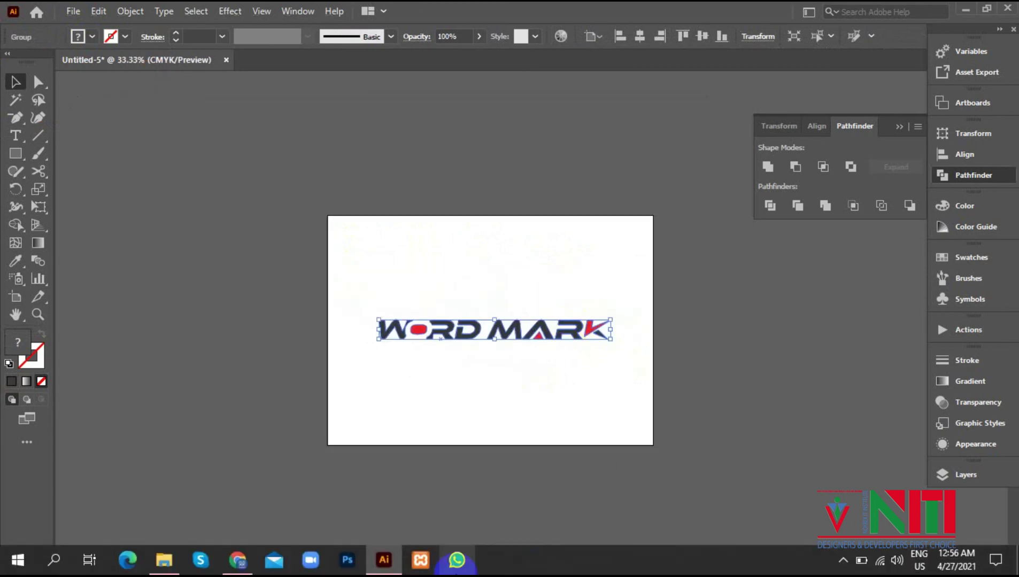
{"action": "left_click", "coordinate": [843, 559]}
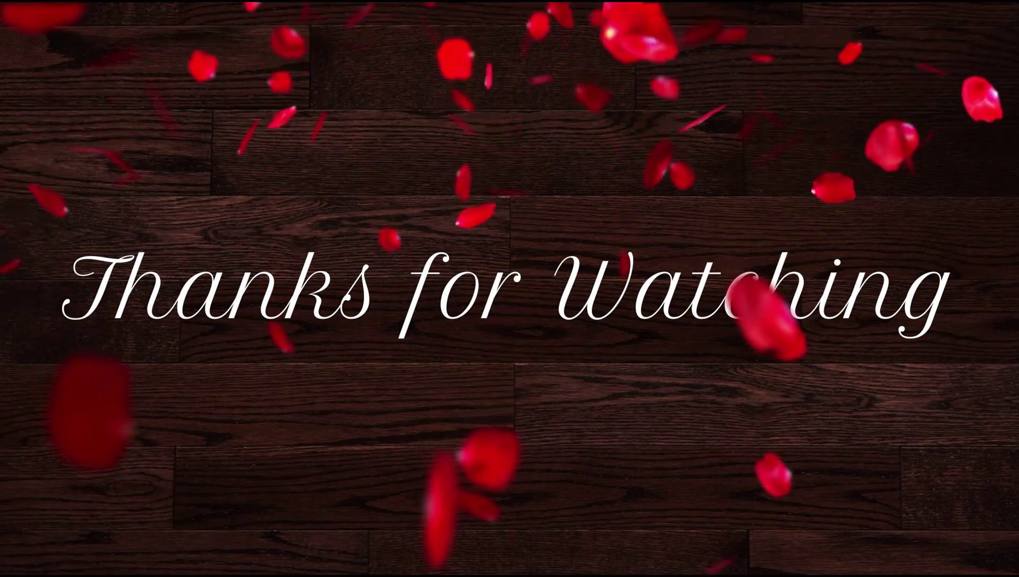